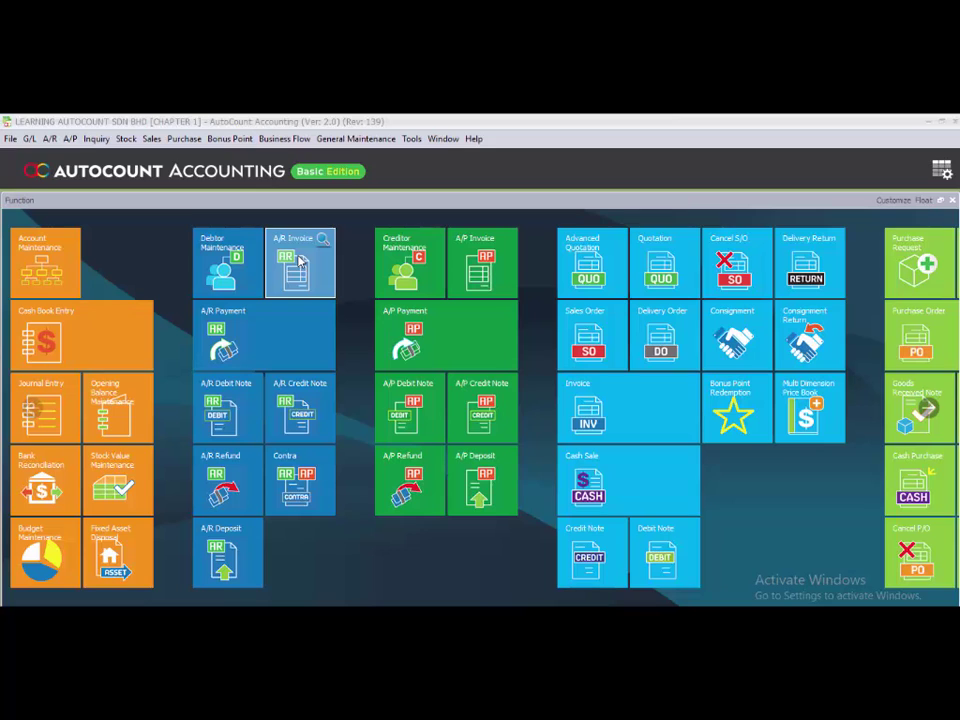
{"action": "left_click", "coordinate": [300, 261]}
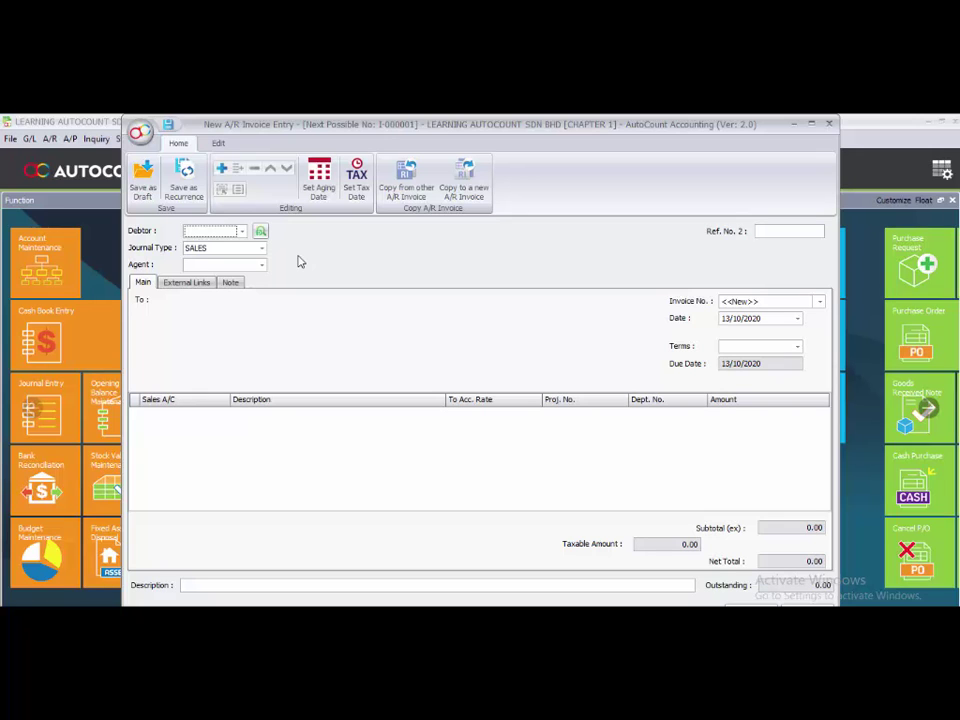
{"action": "left_click", "coordinate": [828, 123]}
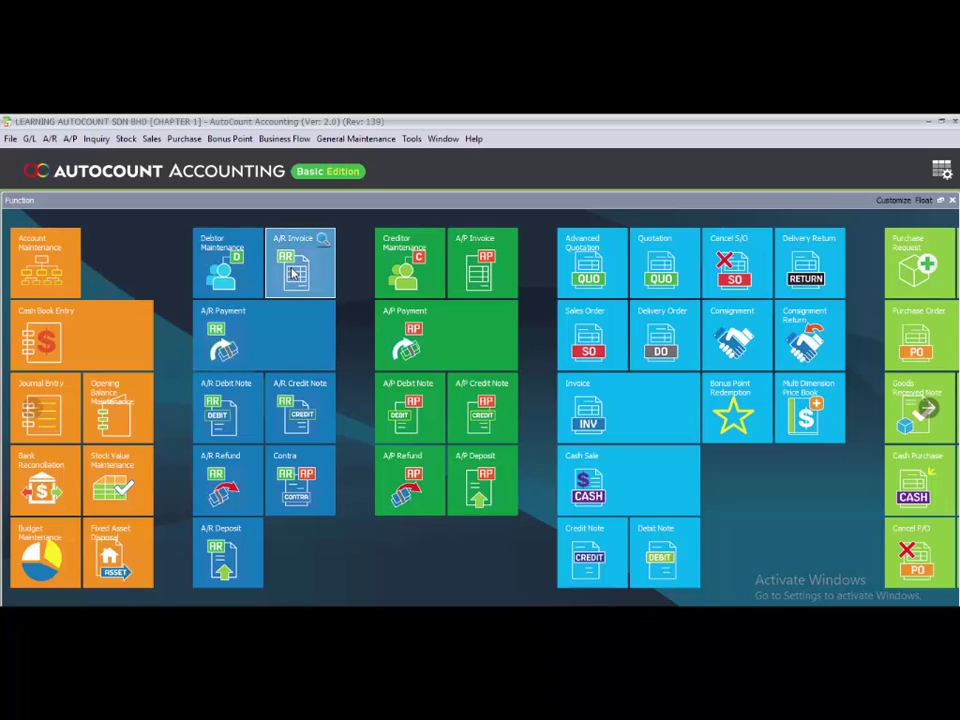
{"action": "left_click", "coordinate": [293, 272]}
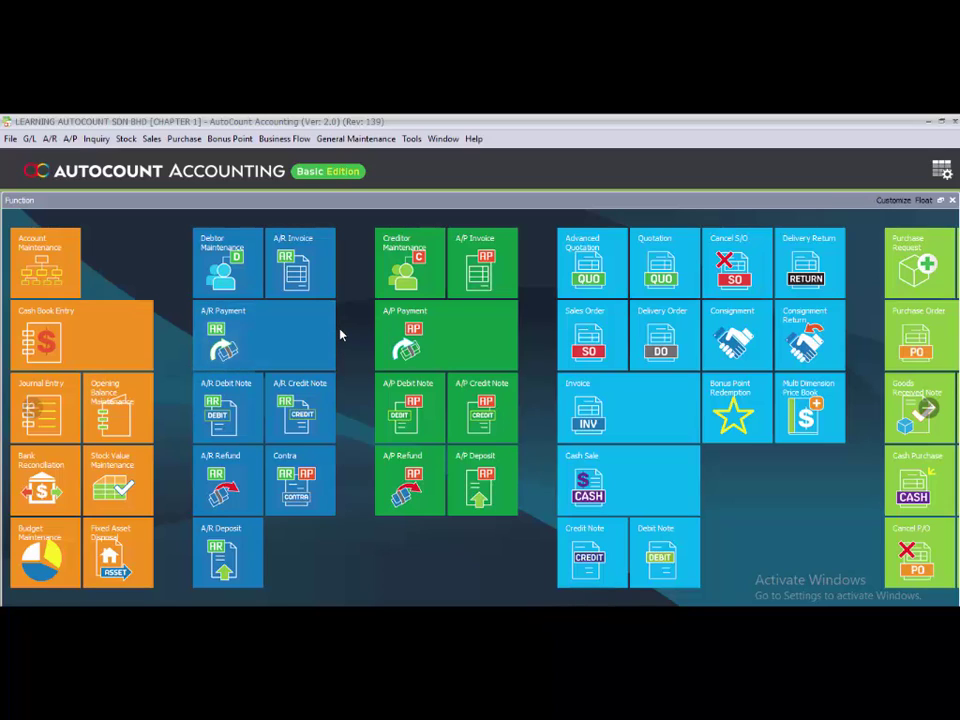
Create a new A/R invoice for debtor CUSTOMER 1 dated 15/01/2020.
{"action": "left_click", "coordinate": [300, 265]}
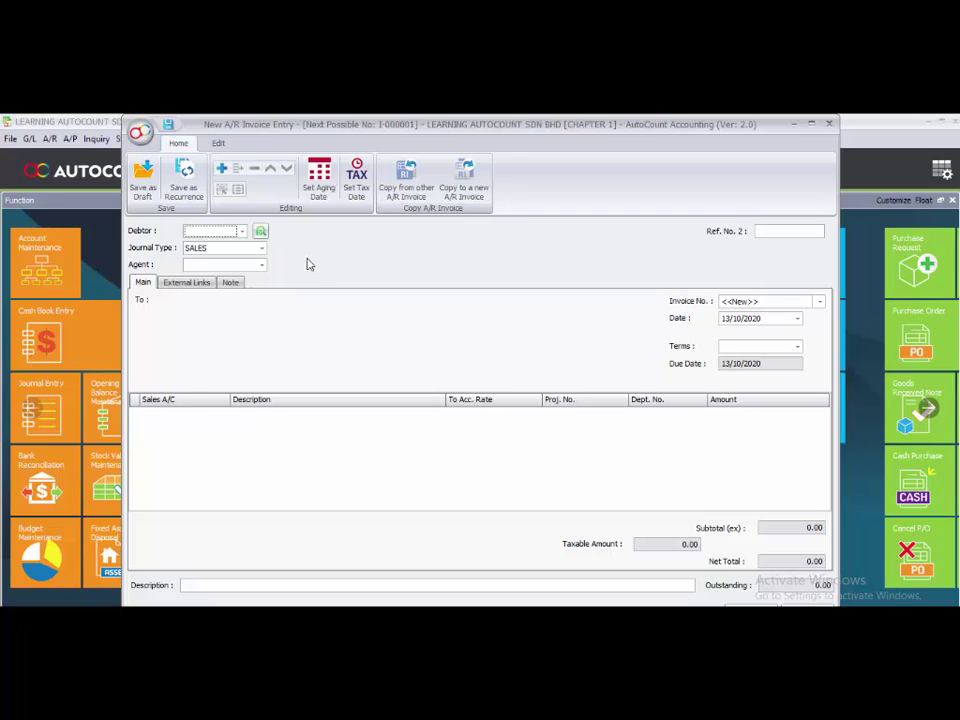
{"action": "left_click", "coordinate": [241, 232]}
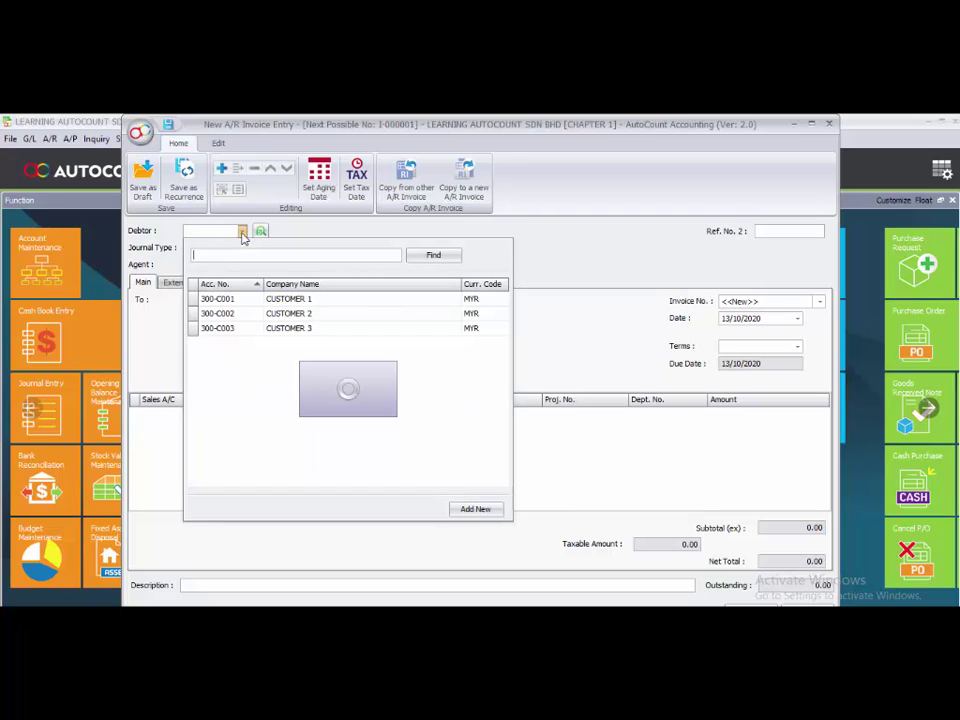
{"action": "left_click", "coordinate": [268, 300]}
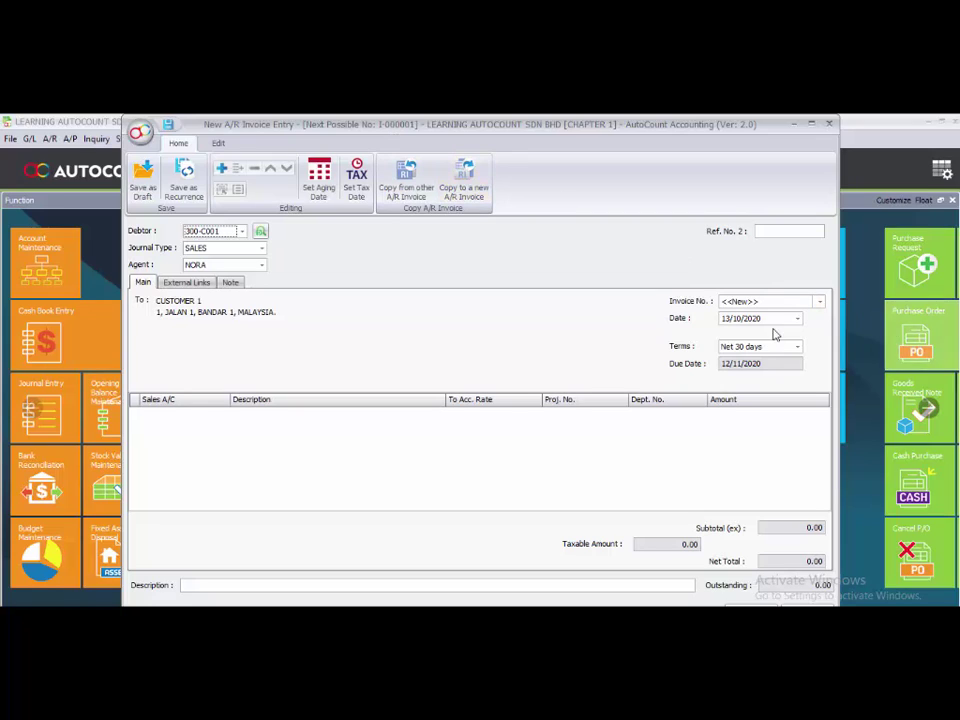
{"action": "left_click", "coordinate": [724, 318]}
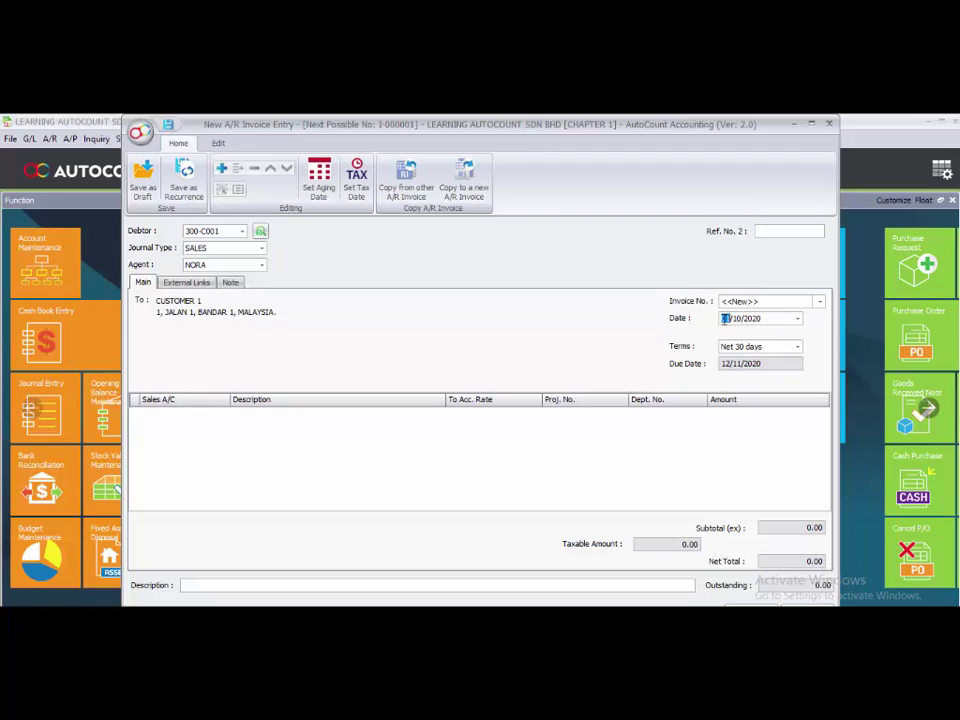
{"action": "type", "text": "15/01"}
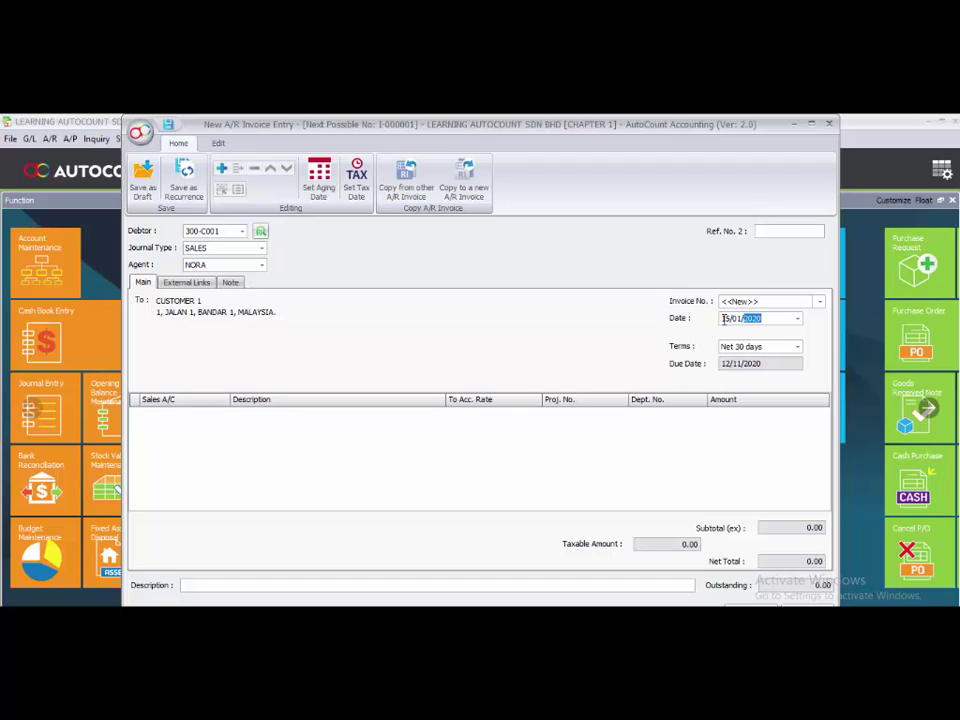
Add a detail line to the invoice, searching the accounts for 500 and choosing the SALES account.
{"action": "left_click", "coordinate": [221, 170]}
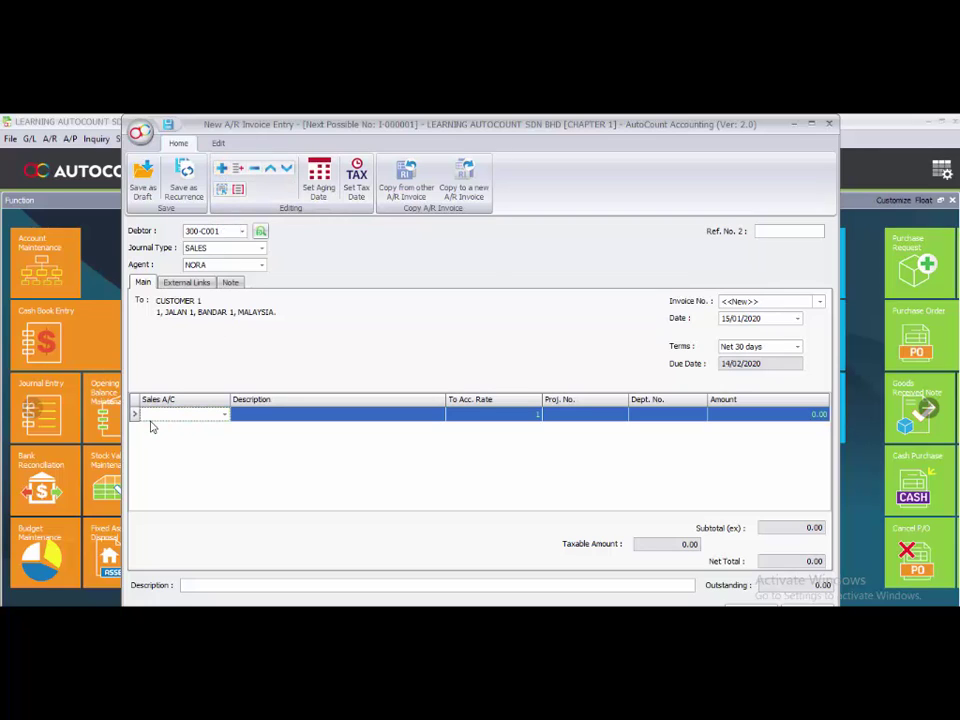
{"action": "left_click", "coordinate": [223, 418]}
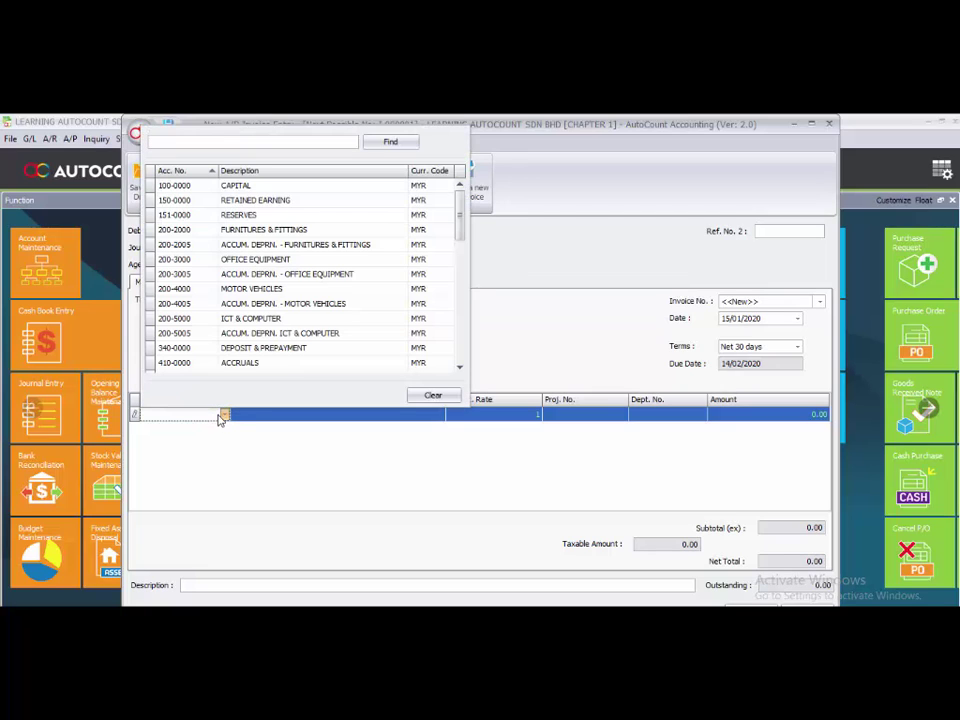
{"action": "type", "text": "500"}
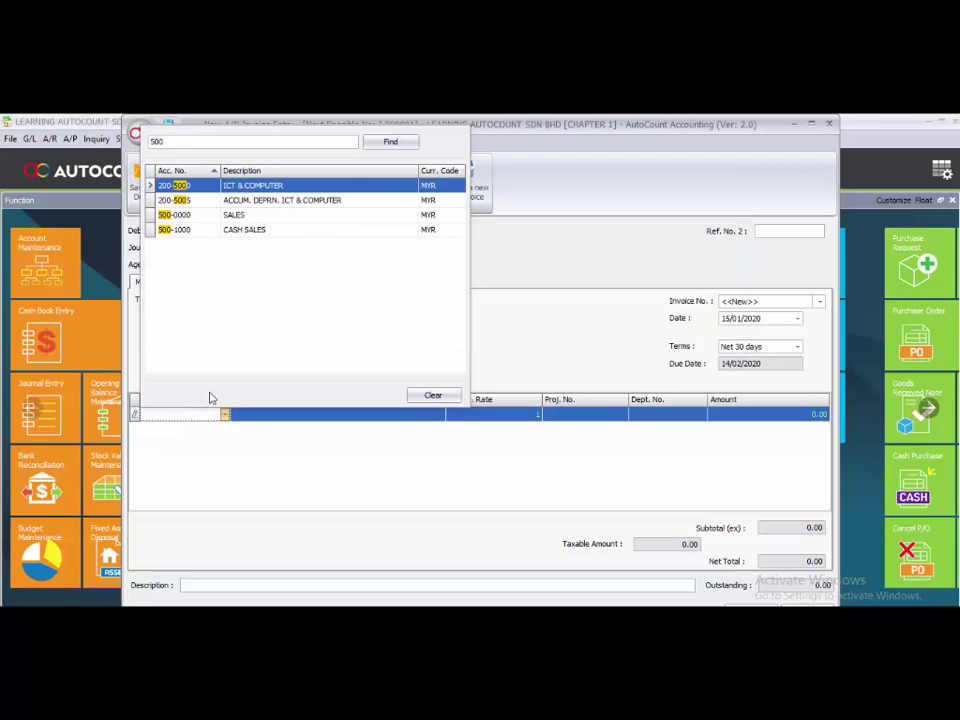
{"action": "left_click", "coordinate": [205, 214]}
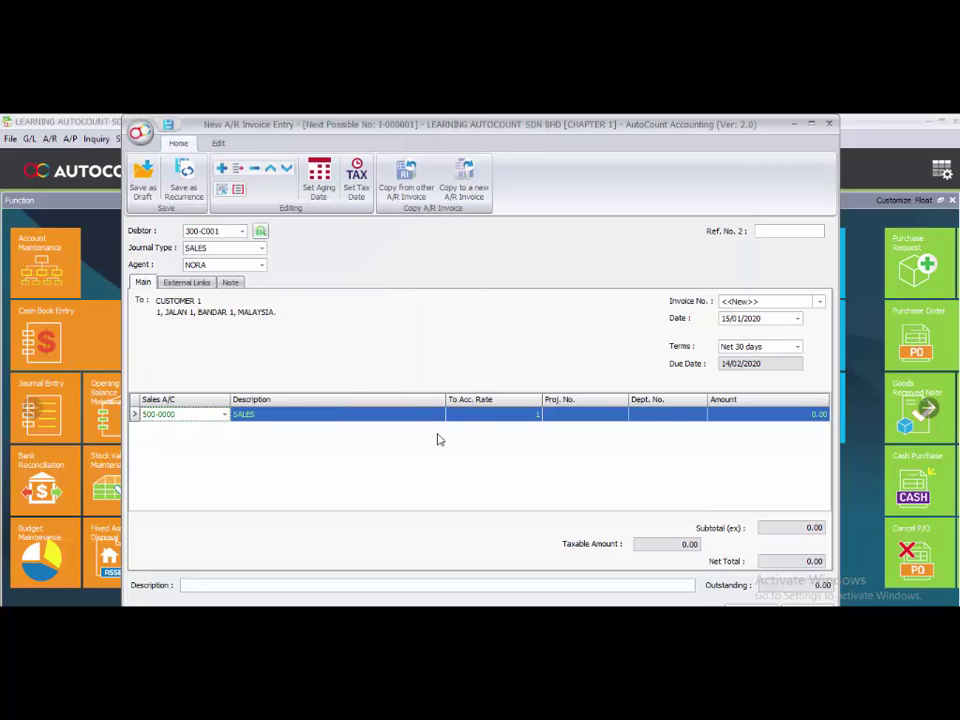
Change the SALES line's description to ITEM 1233 and set its amount to 5,000.00.
{"action": "left_click", "coordinate": [374, 415]}
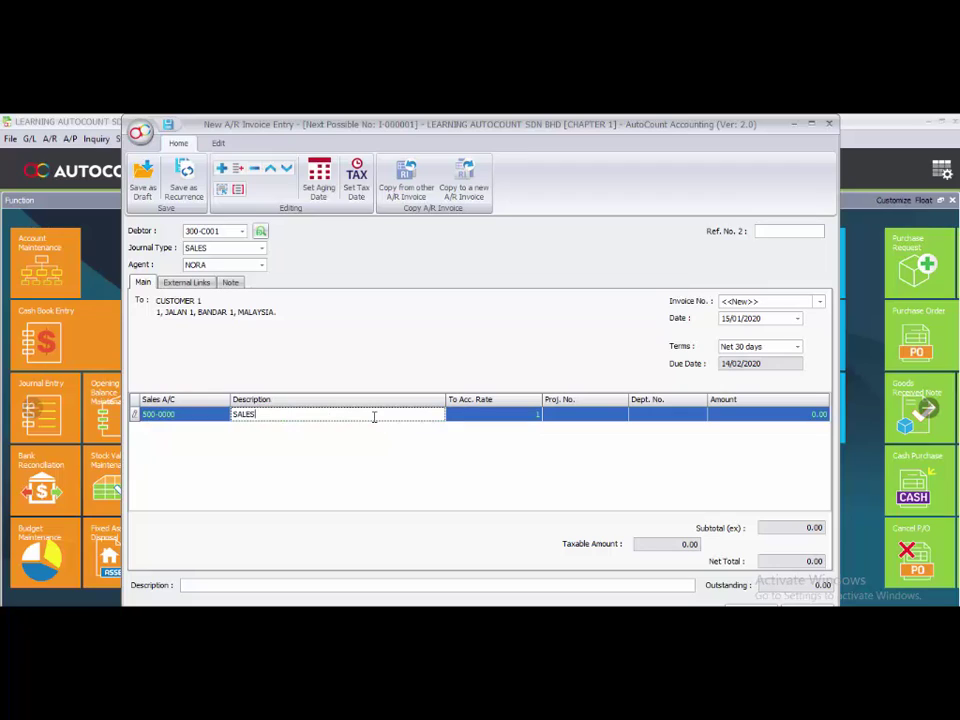
{"action": "key", "text": "BackSpace"}
{"action": "key", "text": "BackSpace"}
{"action": "key", "text": "BackSpace"}
{"action": "key", "text": "BackSpace"}
{"action": "key", "text": "BackSpace"}
{"action": "type", "text": "ITEM 1233"}
{"action": "left_click", "coordinate": [801, 418]}
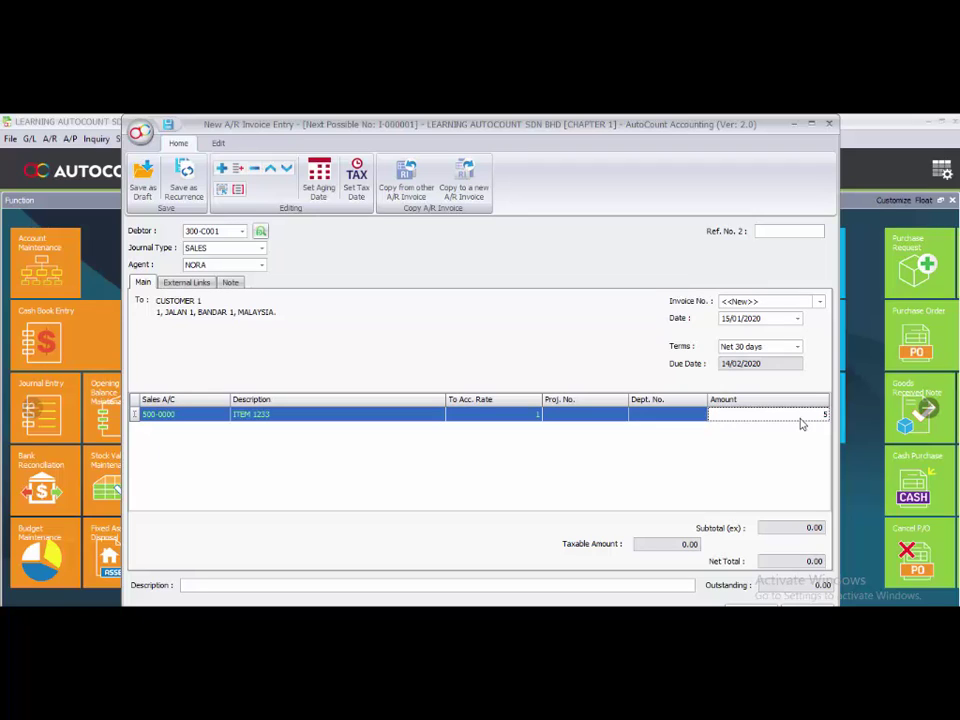
{"action": "type", "text": "5000"}
{"action": "left_click", "coordinate": [579, 480]}
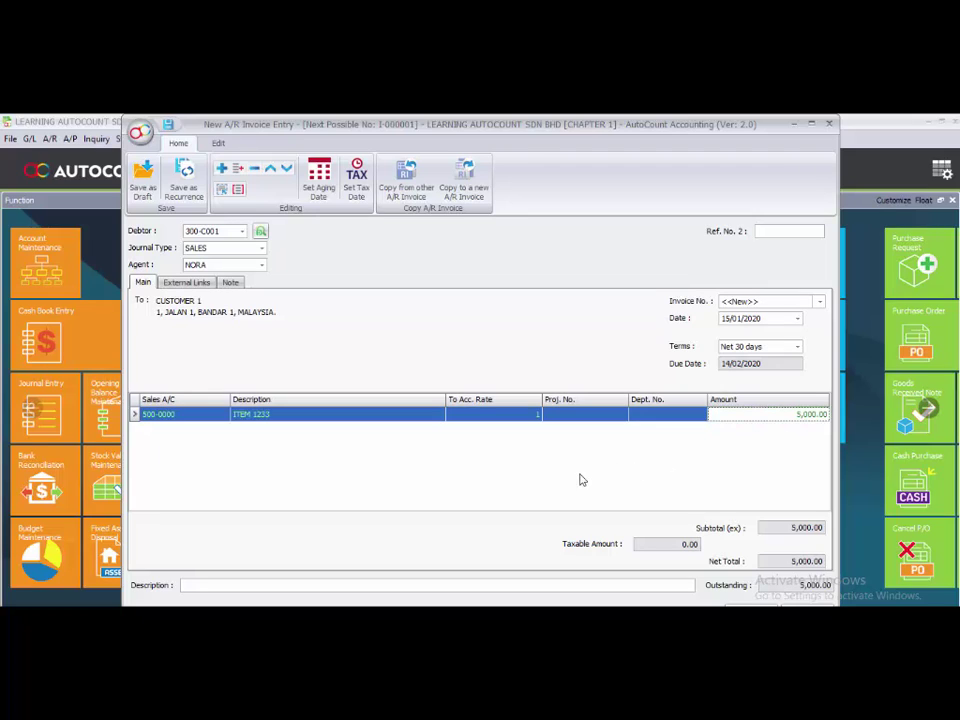
Enter SALE as the overall description of the CUSTOMER 1 invoice and save the invoice.
{"action": "left_click", "coordinate": [200, 587]}
{"action": "type", "text": "SA"}
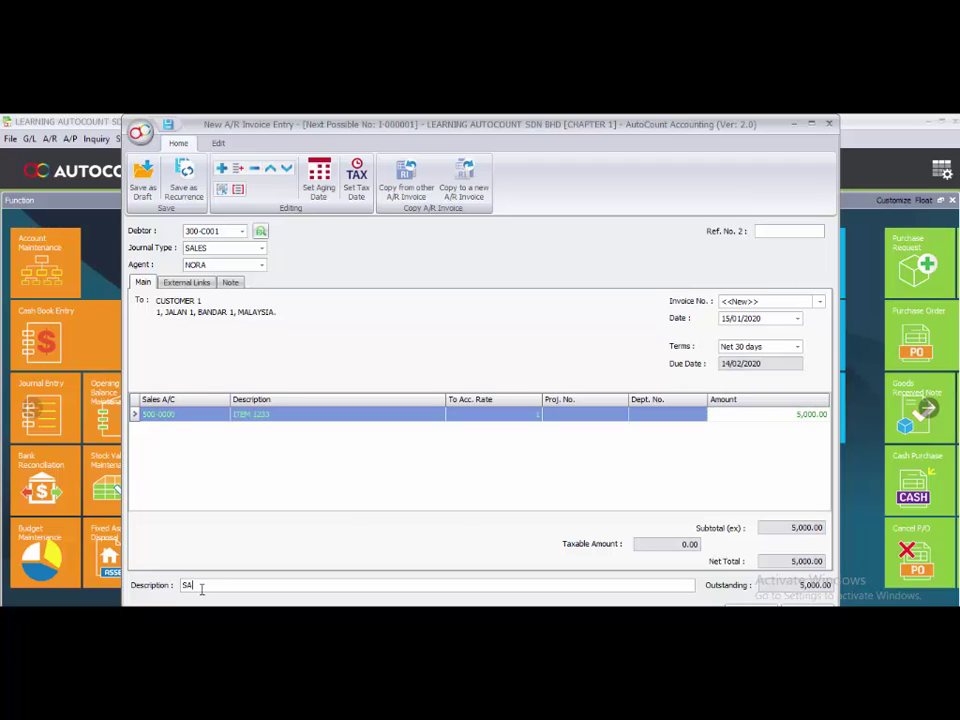
{"action": "type", "text": "LE"}
{"action": "key", "text": "Tab"}
{"action": "key", "text": "Tab"}
{"action": "key", "text": "Return"}
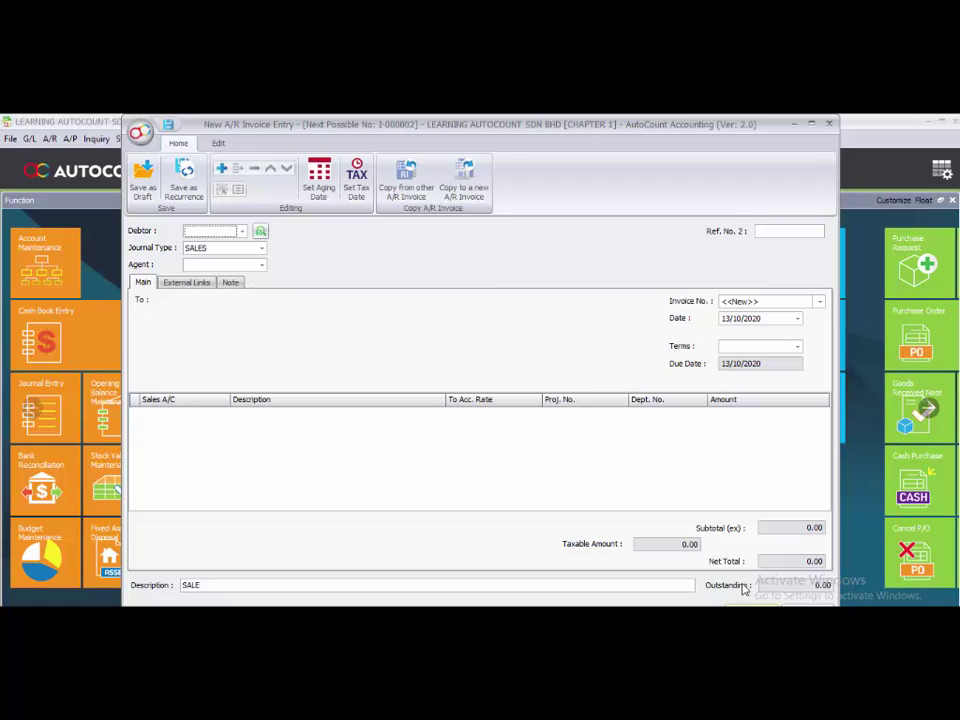
Set the second invoice's debtor to CUSTOMER 1 and its date to 19/01/2020.
{"action": "left_click", "coordinate": [242, 233]}
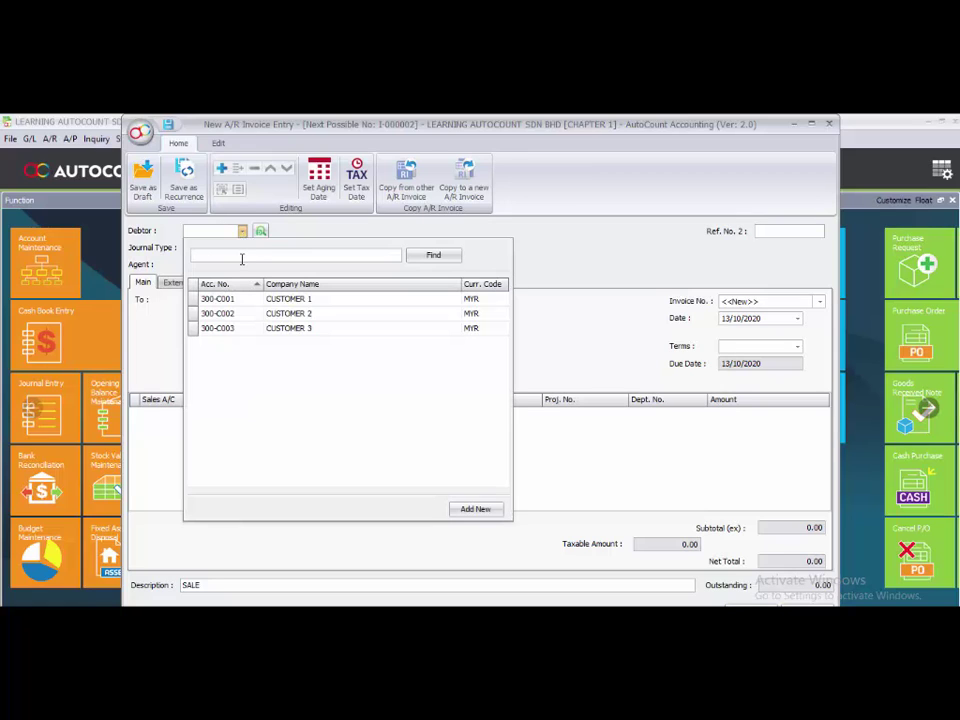
{"action": "double_click", "coordinate": [261, 298]}
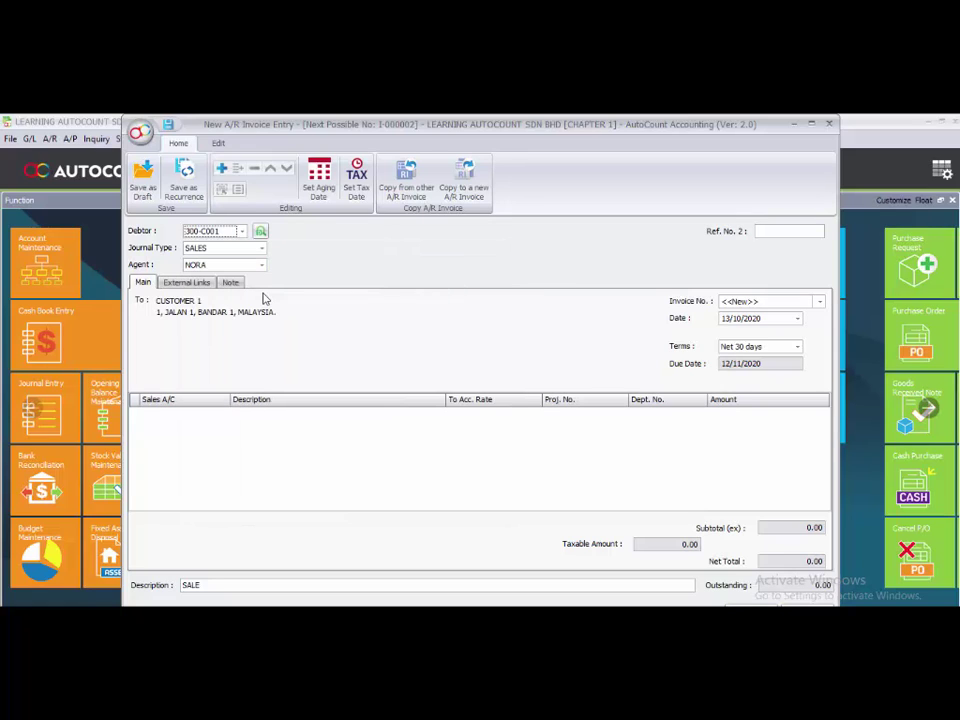
{"action": "left_click", "coordinate": [725, 318]}
{"action": "type", "text": "1901"}
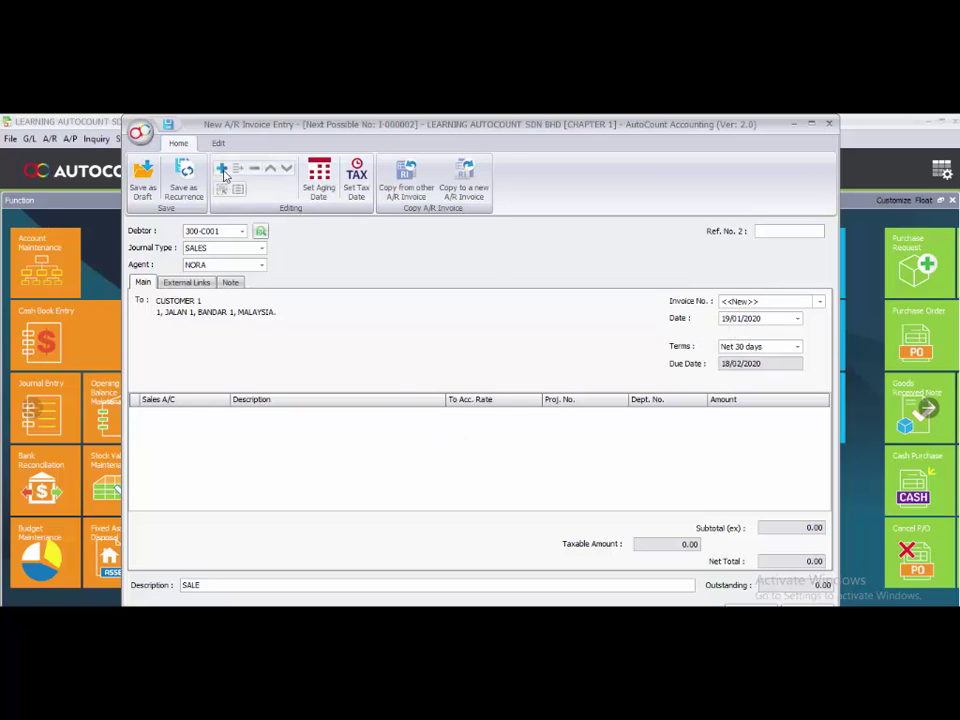
Add a detail line to the second invoice and assign it the SALES account.
{"action": "left_click", "coordinate": [223, 169]}
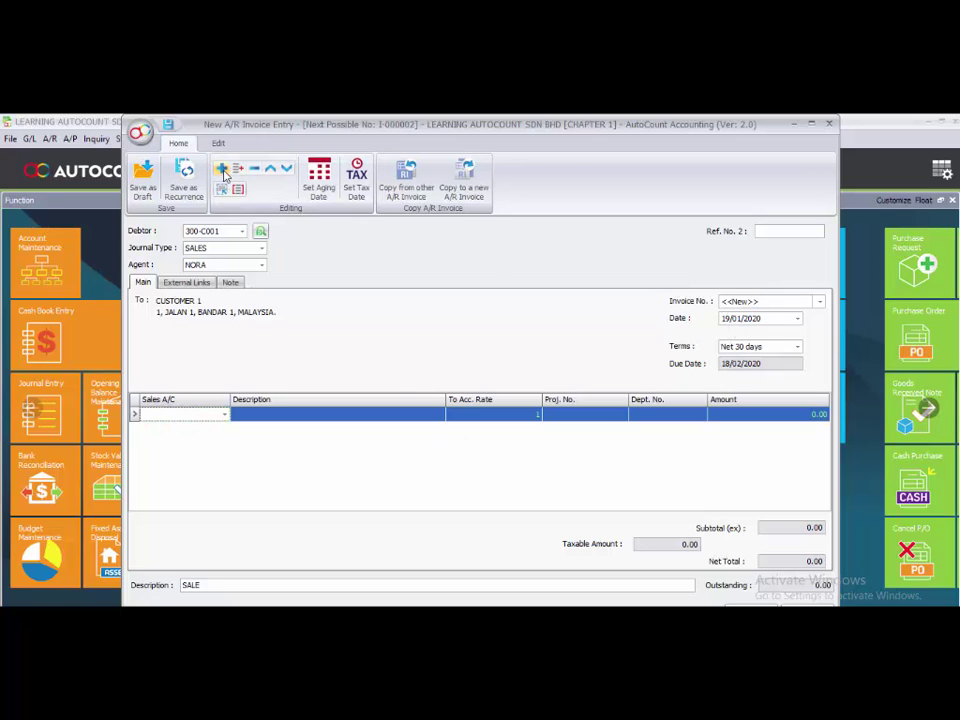
{"action": "left_click", "coordinate": [222, 417]}
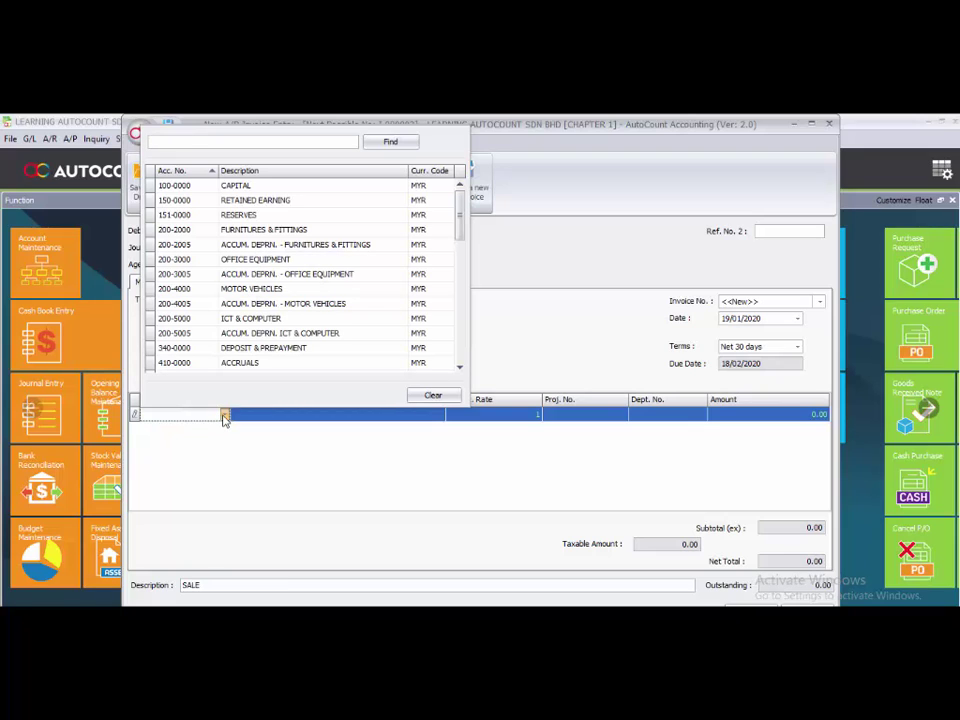
{"action": "type", "text": "5000"}
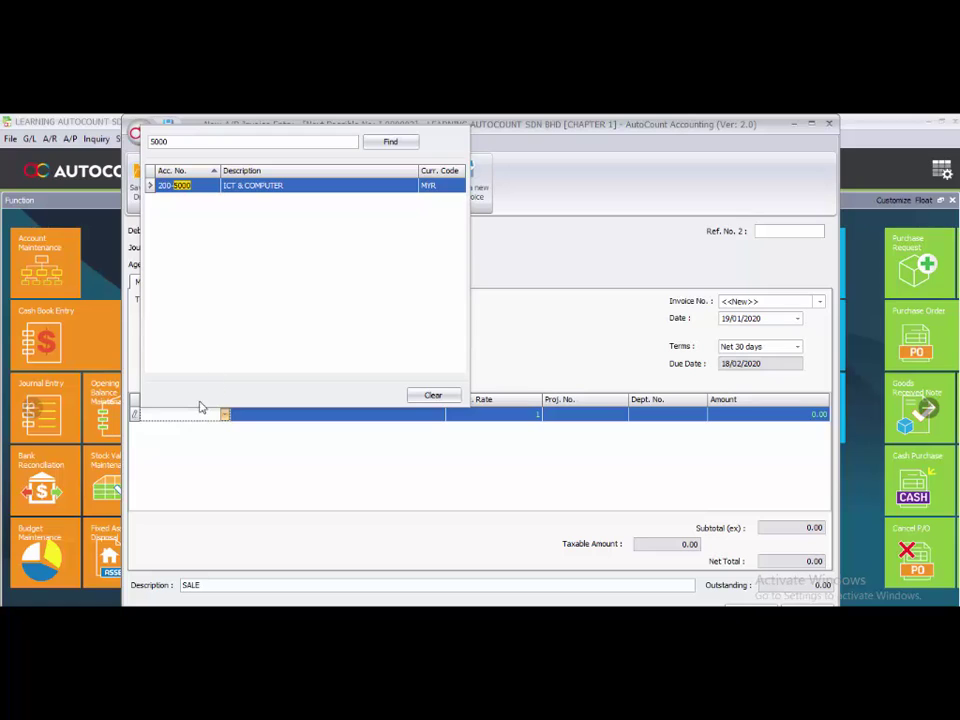
{"action": "left_click", "coordinate": [170, 424]}
{"action": "left_click", "coordinate": [166, 421]}
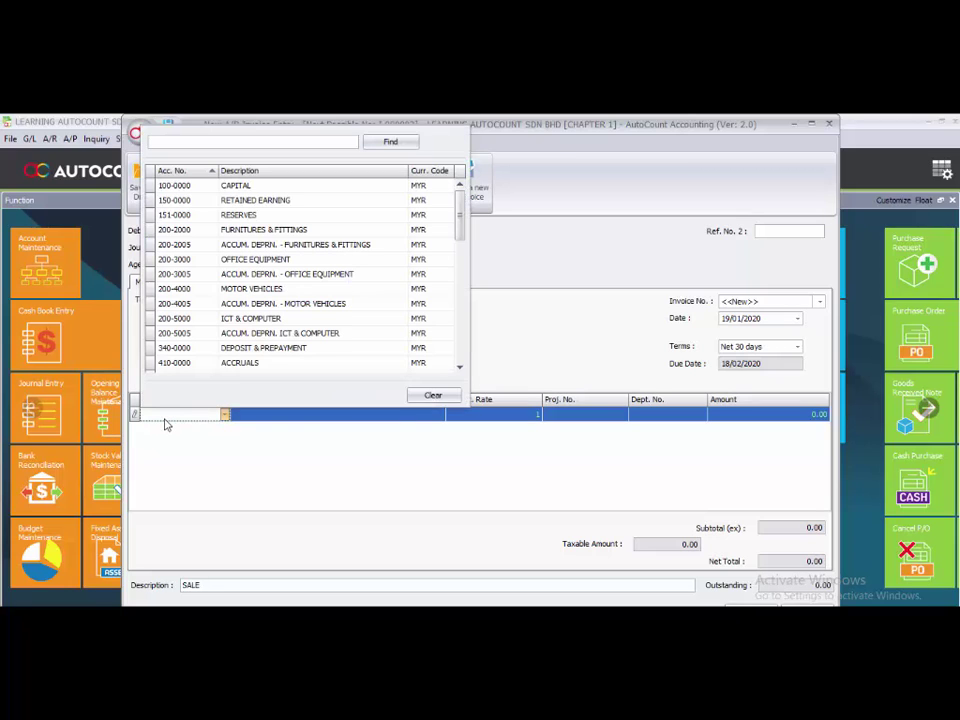
{"action": "type", "text": "500"}
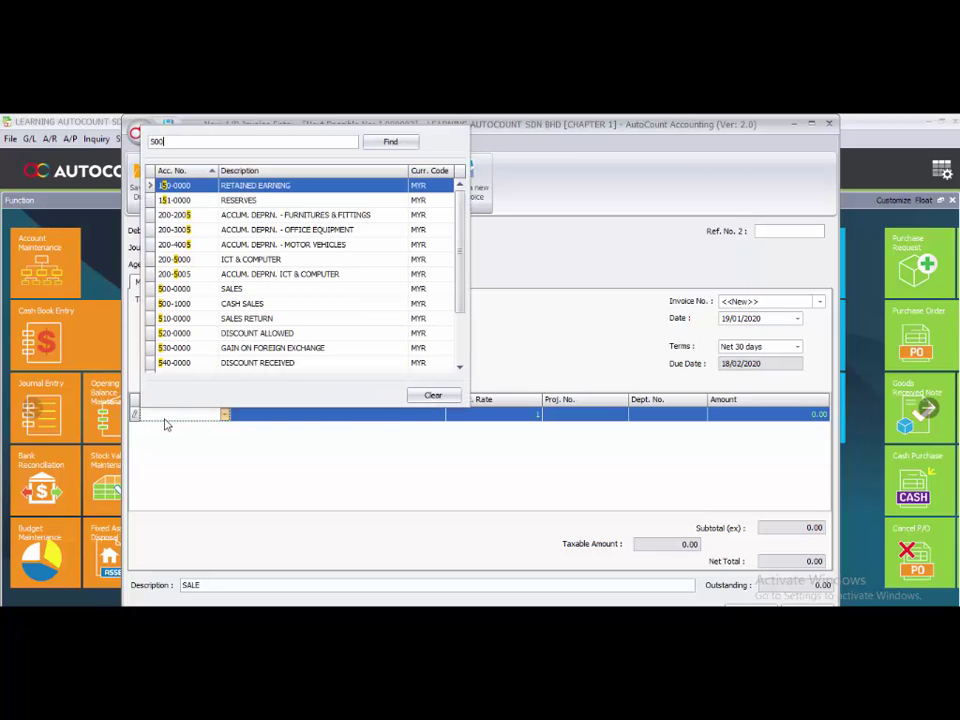
{"action": "double_click", "coordinate": [230, 216]}
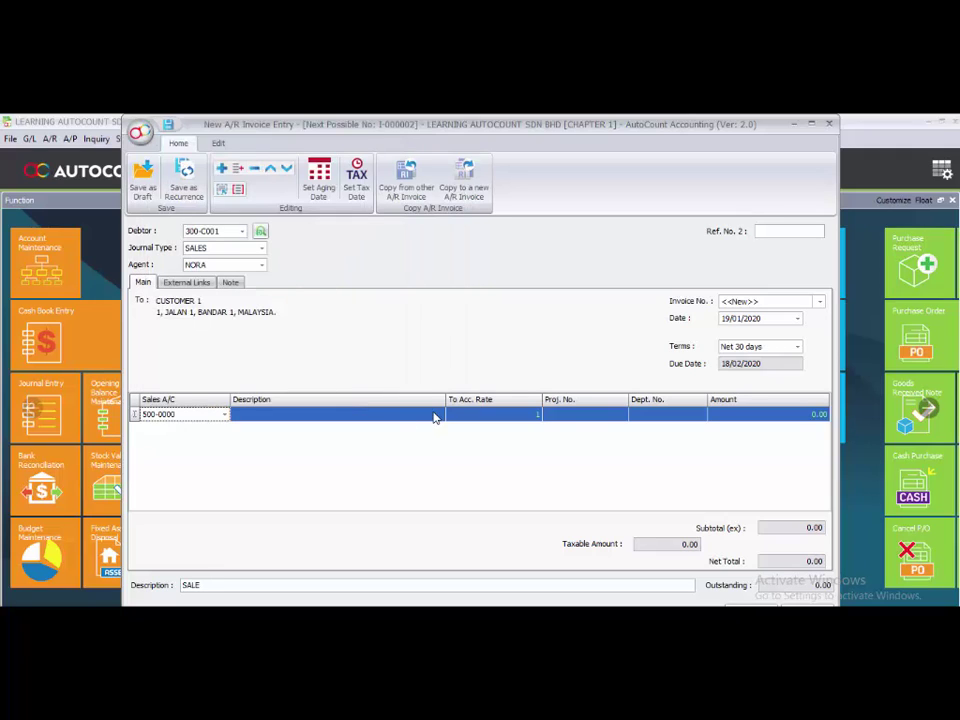
Replace the detail line's description in the second invoice with ITEM 1236.
{"action": "double_click", "coordinate": [412, 418]}
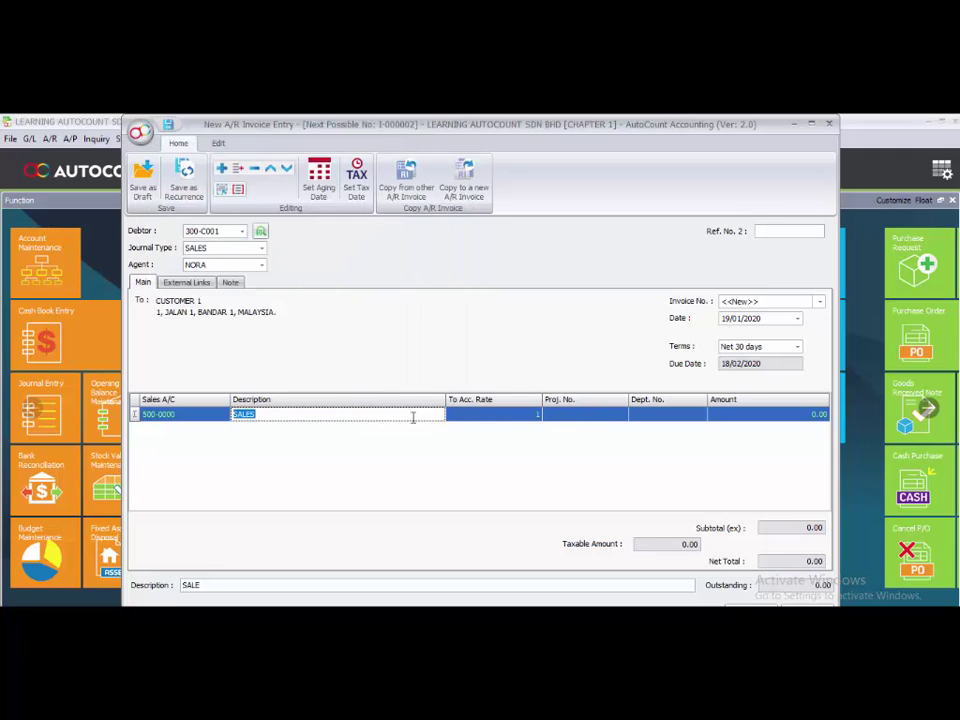
{"action": "key", "text": "BackSpace"}
{"action": "type", "text": "ITEM 1235"}
{"action": "key", "text": "BackSpace"}
{"action": "type", "text": "6"}
{"action": "key", "text": "Return"}
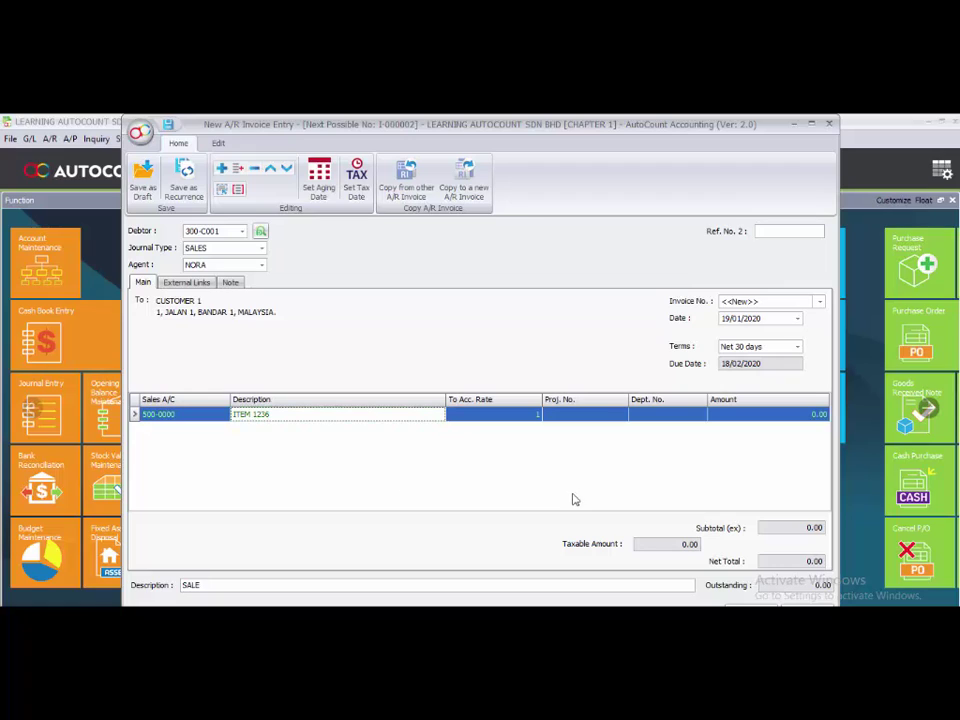
Set the ITEM 1236 line's amount to 7,000.00 and save the invoice.
{"action": "left_click", "coordinate": [825, 417]}
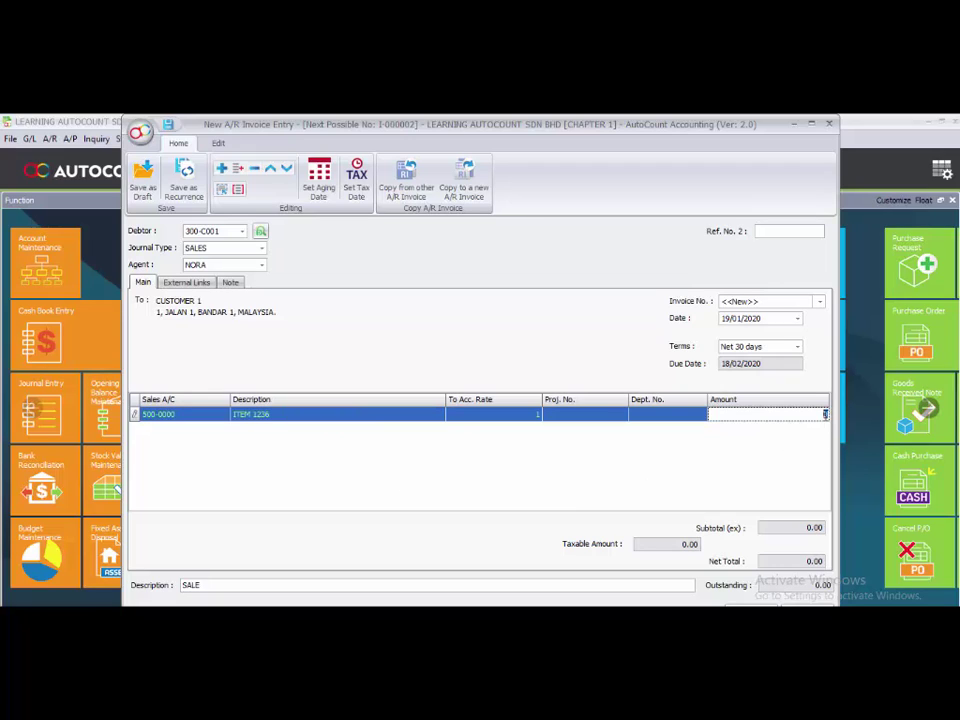
{"action": "type", "text": "7000"}
{"action": "left_click", "coordinate": [395, 477]}
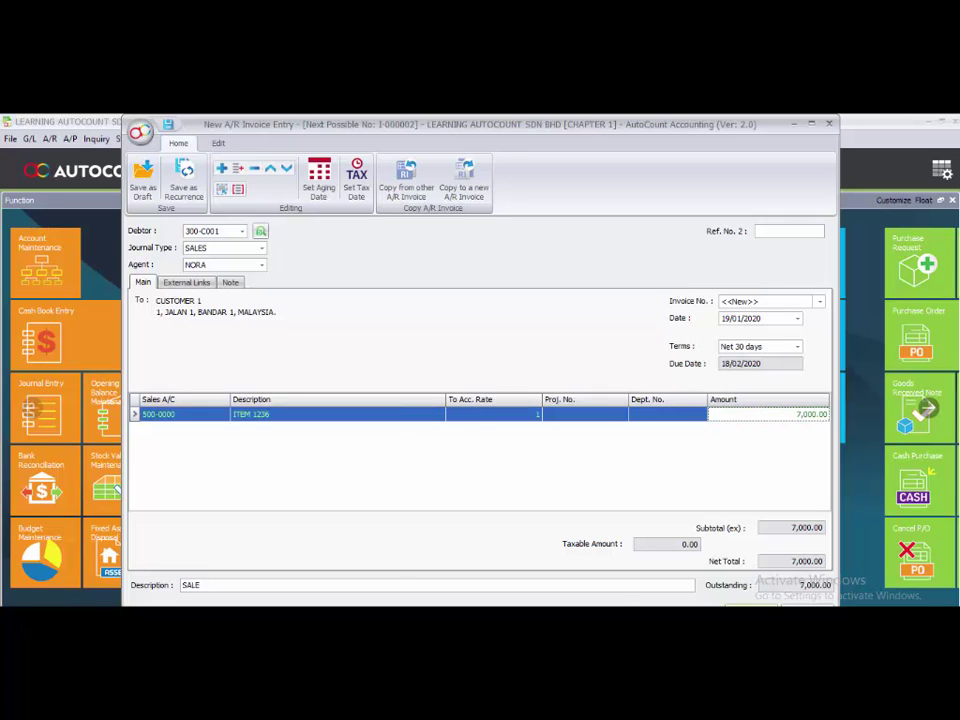
{"action": "key", "text": "ctrl+s"}
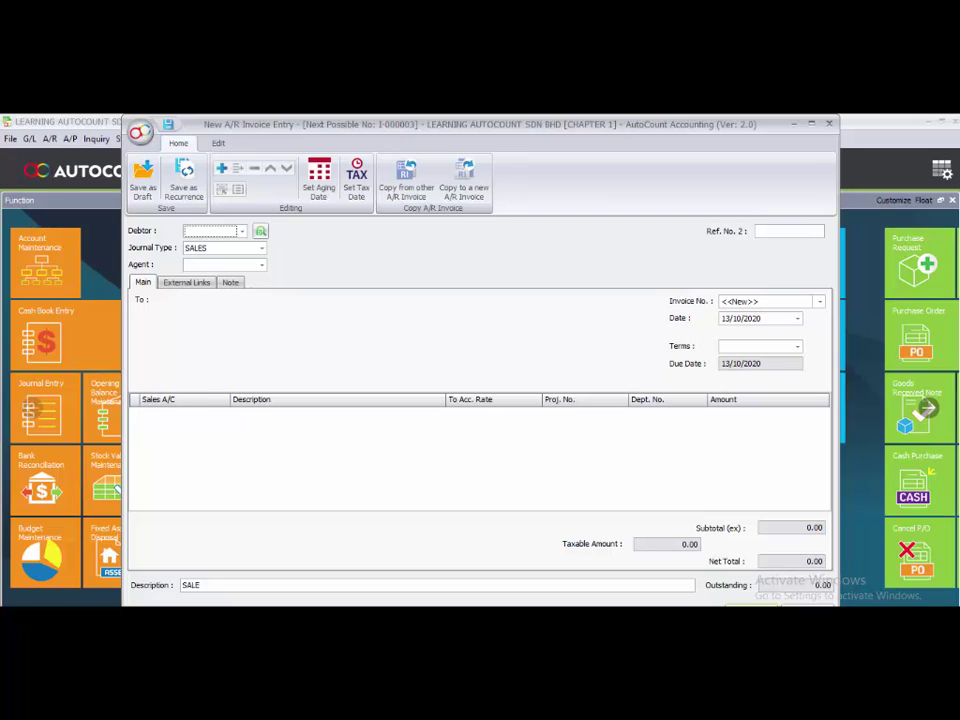
Set the third invoice's debtor to CUSTOMER 2 and its date to 21/01/2020.
{"action": "left_click", "coordinate": [243, 231]}
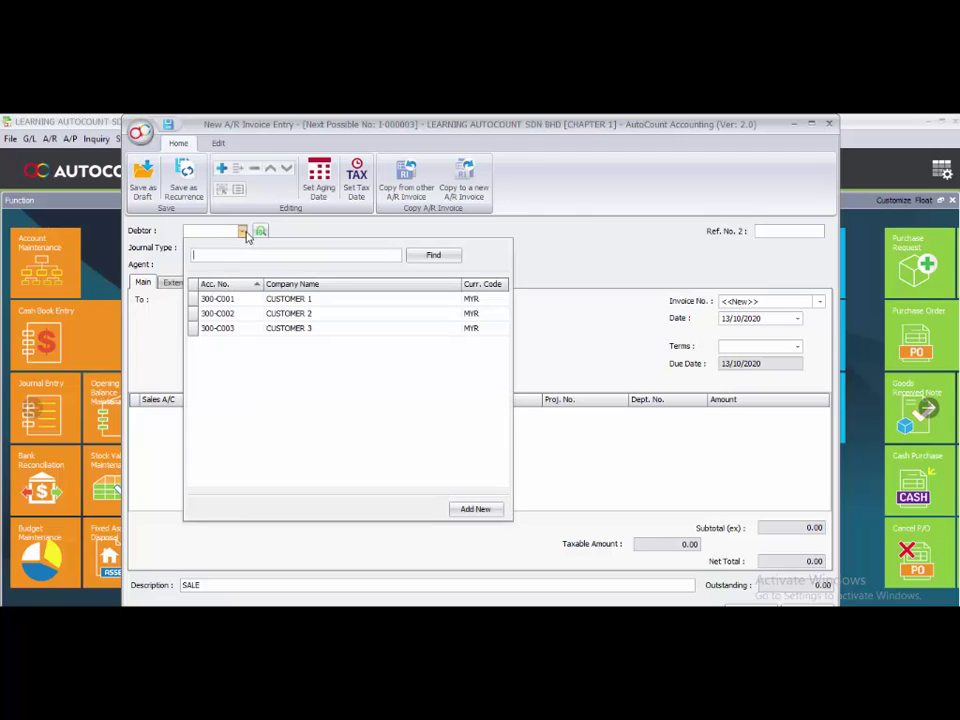
{"action": "left_click", "coordinate": [256, 315]}
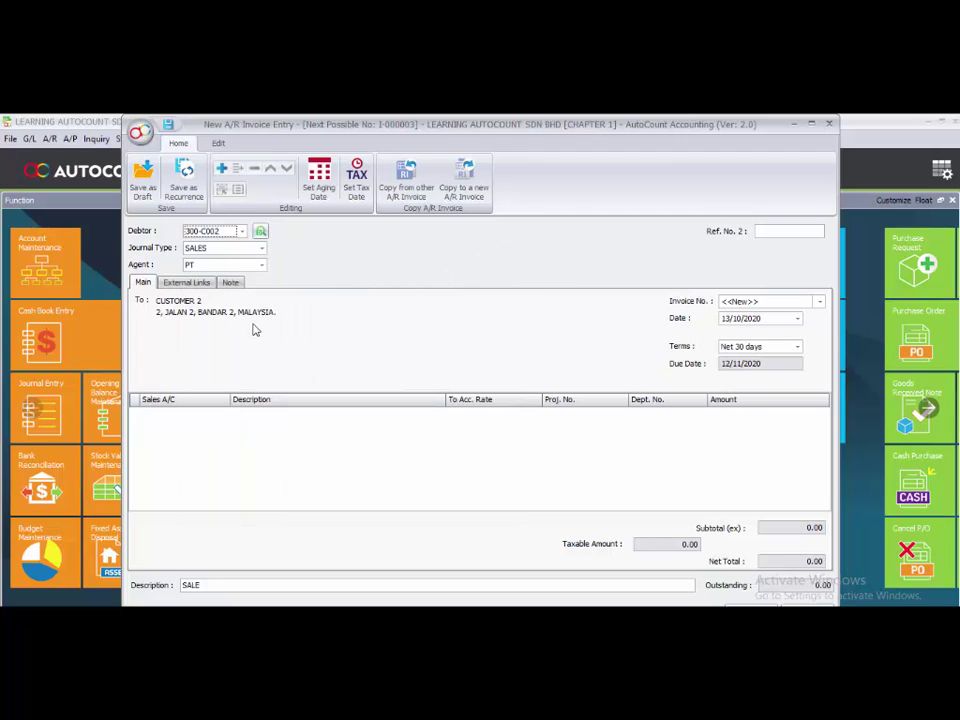
{"action": "left_click", "coordinate": [727, 318]}
{"action": "type", "text": "21/01"}
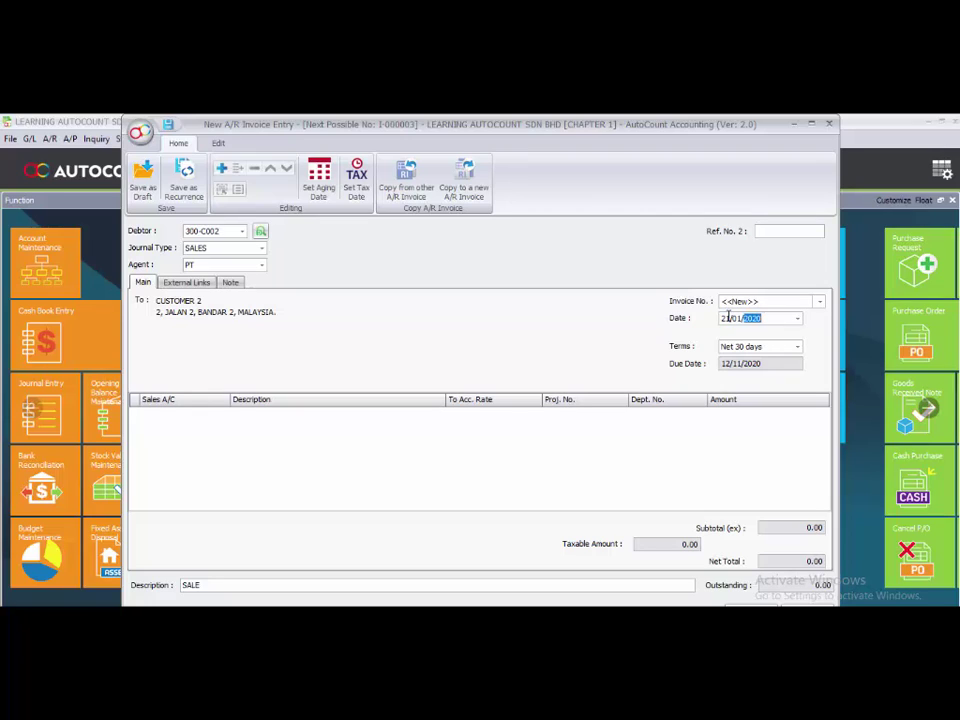
{"action": "left_click", "coordinate": [311, 499]}
Add a detail line to the third invoice with the SALES account and an amount of 8,000.00.
{"action": "left_click", "coordinate": [222, 172]}
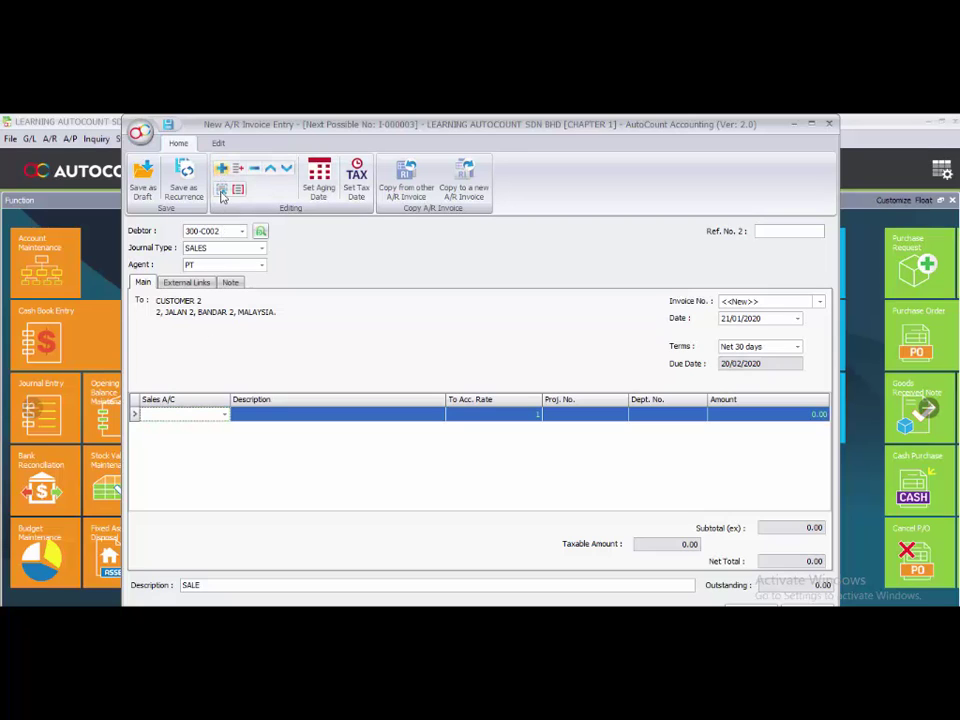
{"action": "left_click", "coordinate": [225, 414]}
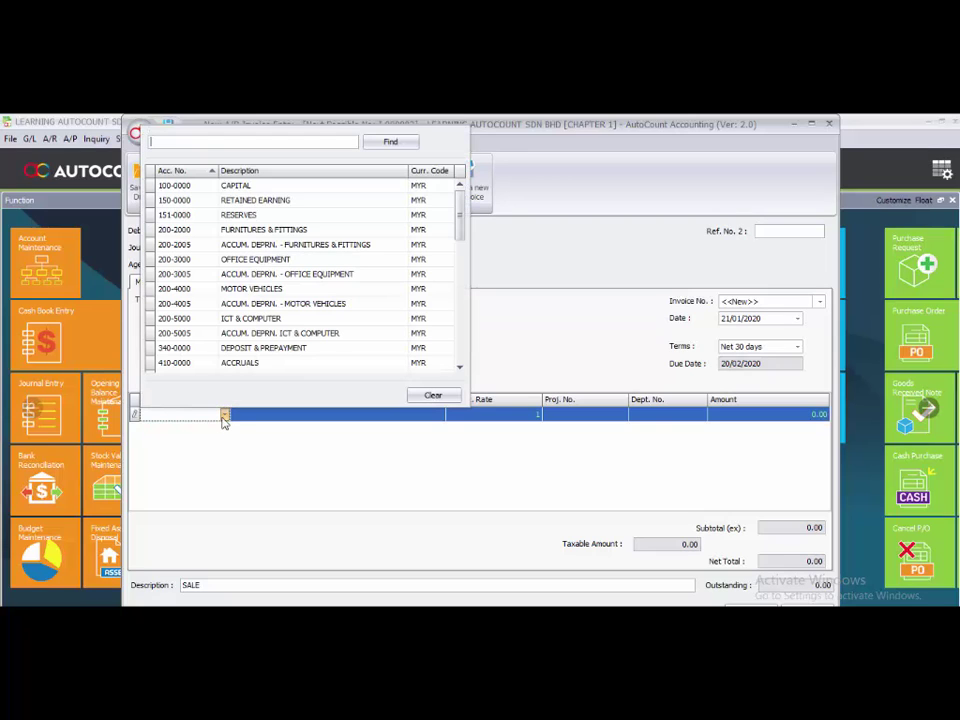
{"action": "scroll", "coordinate": [211, 368], "scroll_direction": "down", "scroll_amount": 2}
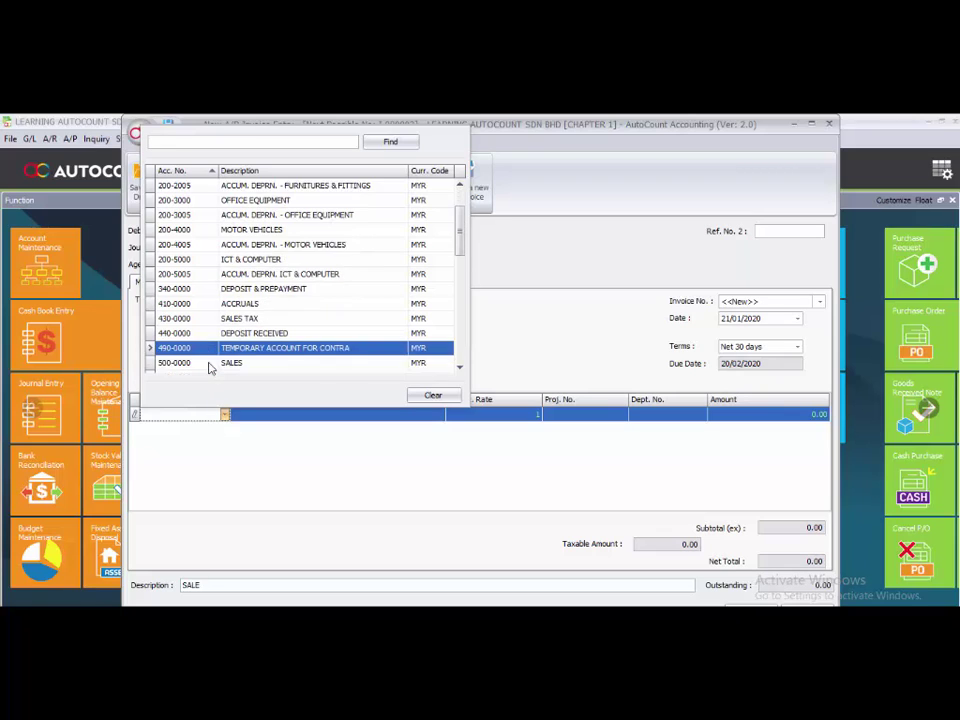
{"action": "scroll", "coordinate": [211, 368], "scroll_direction": "down", "scroll_amount": 1}
{"action": "left_click", "coordinate": [205, 318]}
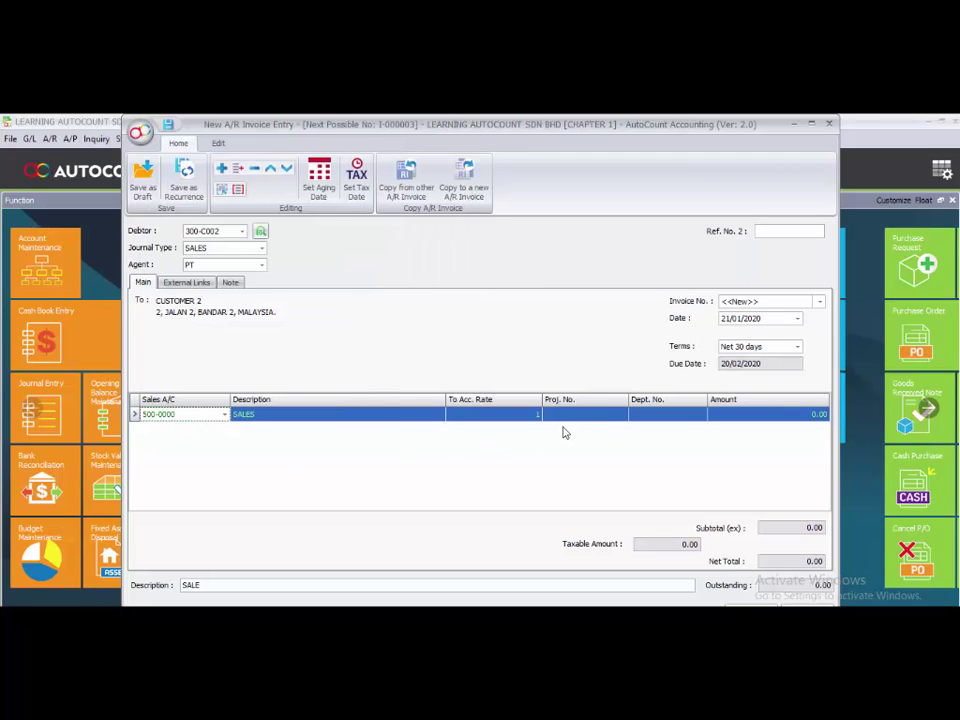
{"action": "left_click", "coordinate": [784, 414]}
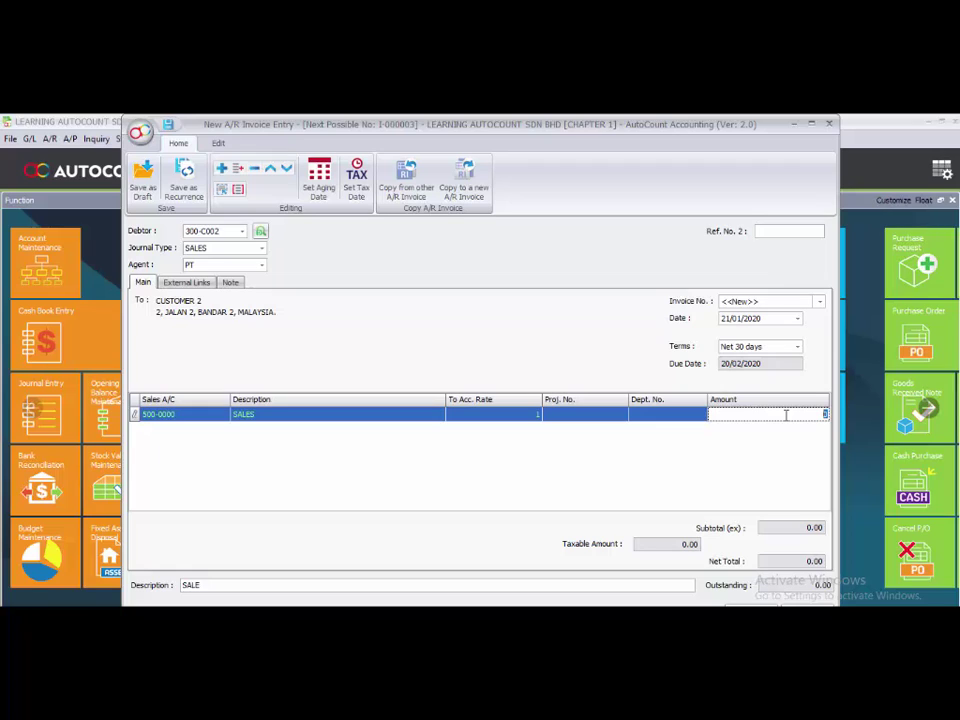
{"action": "type", "text": "8000"}
Replace the detail line's description in the third invoice with ITEM 1239 and save the invoice.
{"action": "left_click", "coordinate": [266, 415]}
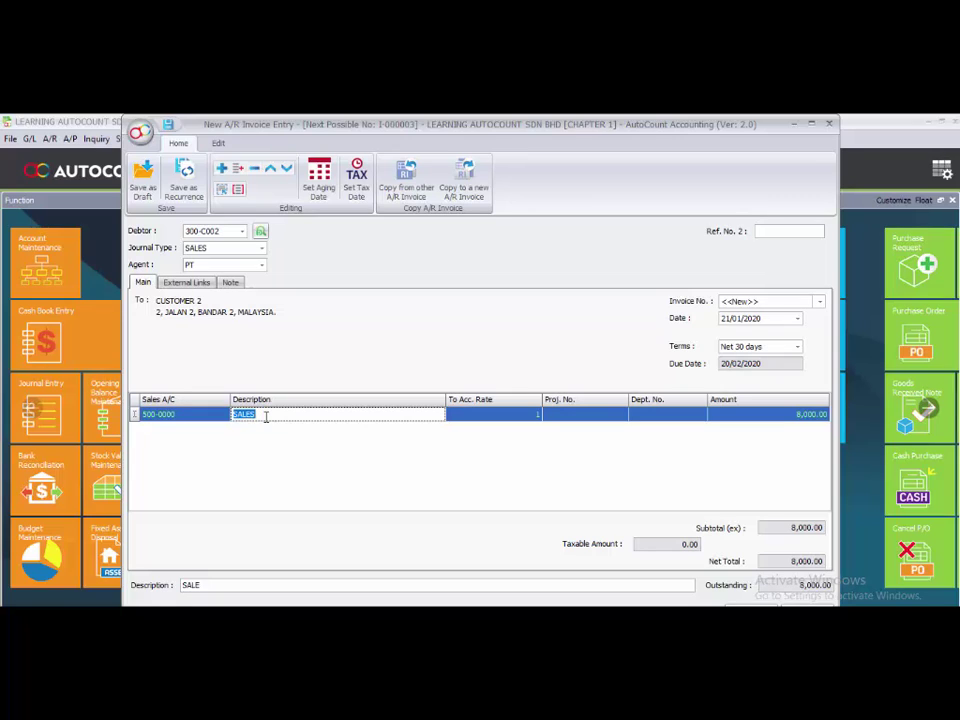
{"action": "type", "text": "ITEM 1"}
{"action": "type", "text": " 123"}
{"action": "type", "text": "9"}
{"action": "left_click", "coordinate": [296, 466]}
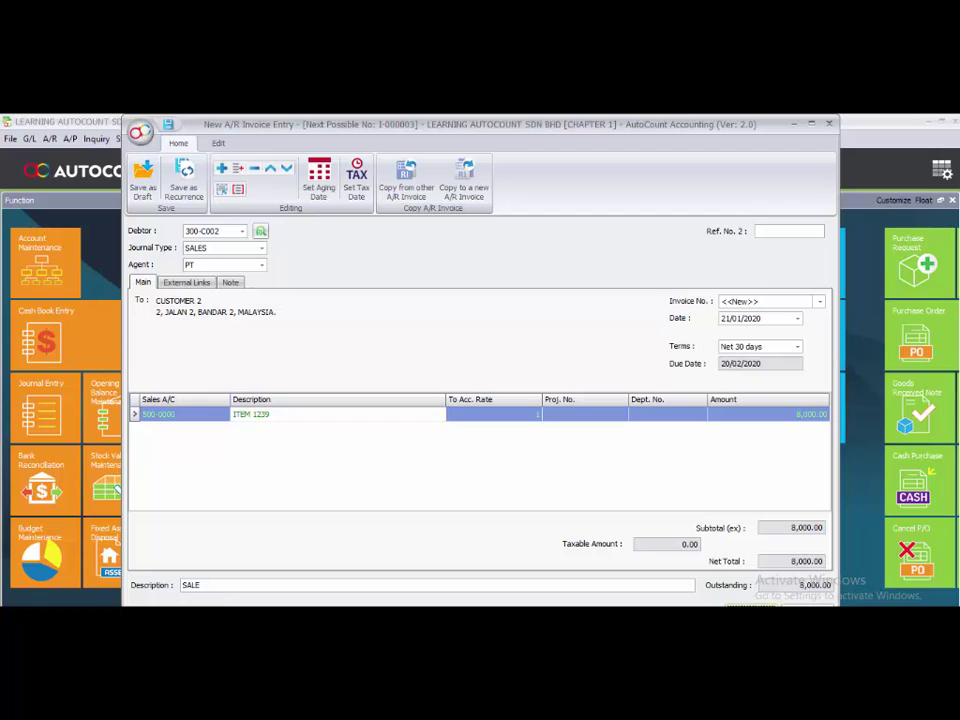
{"action": "left_click", "coordinate": [745, 603]}
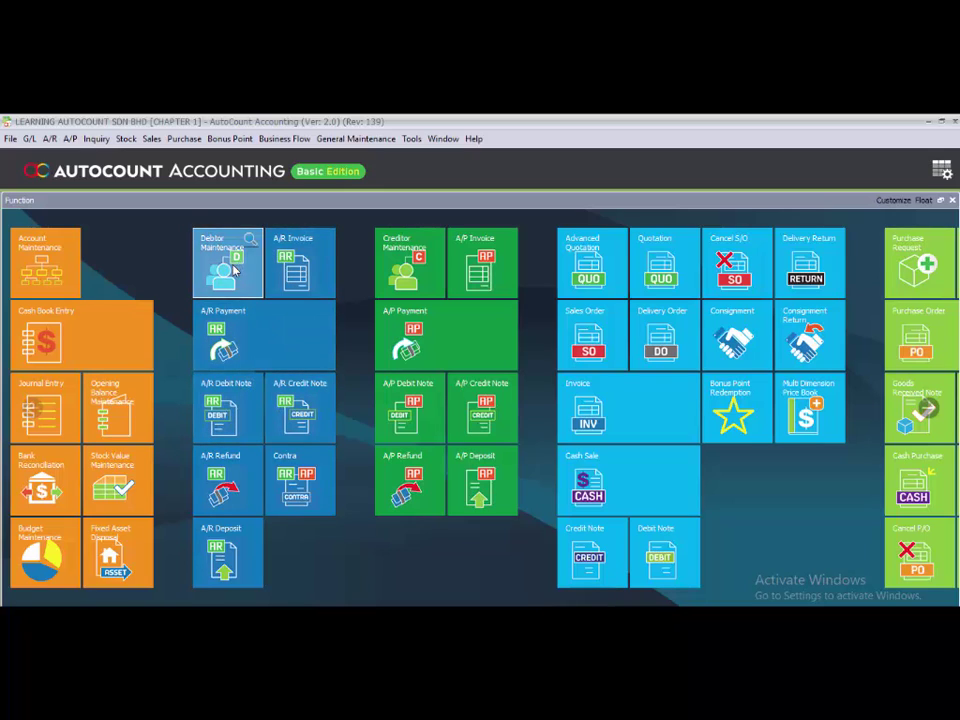
Create a new A/R credit note for debtor CUSTOMER 1 with the CN type RETURN.
{"action": "left_click", "coordinate": [308, 412]}
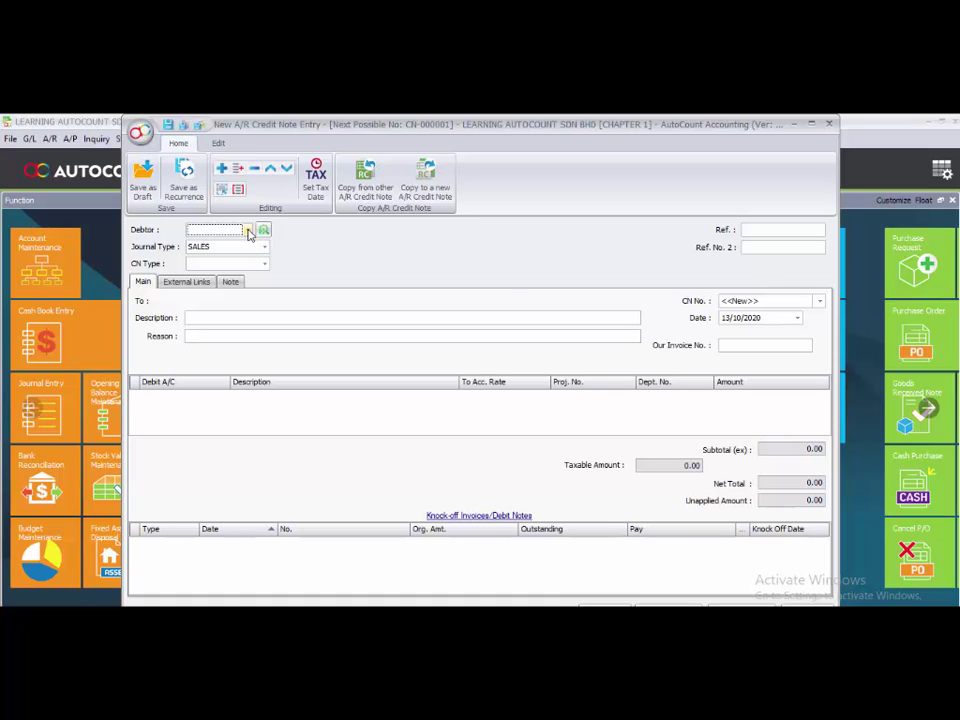
{"action": "left_click", "coordinate": [248, 230]}
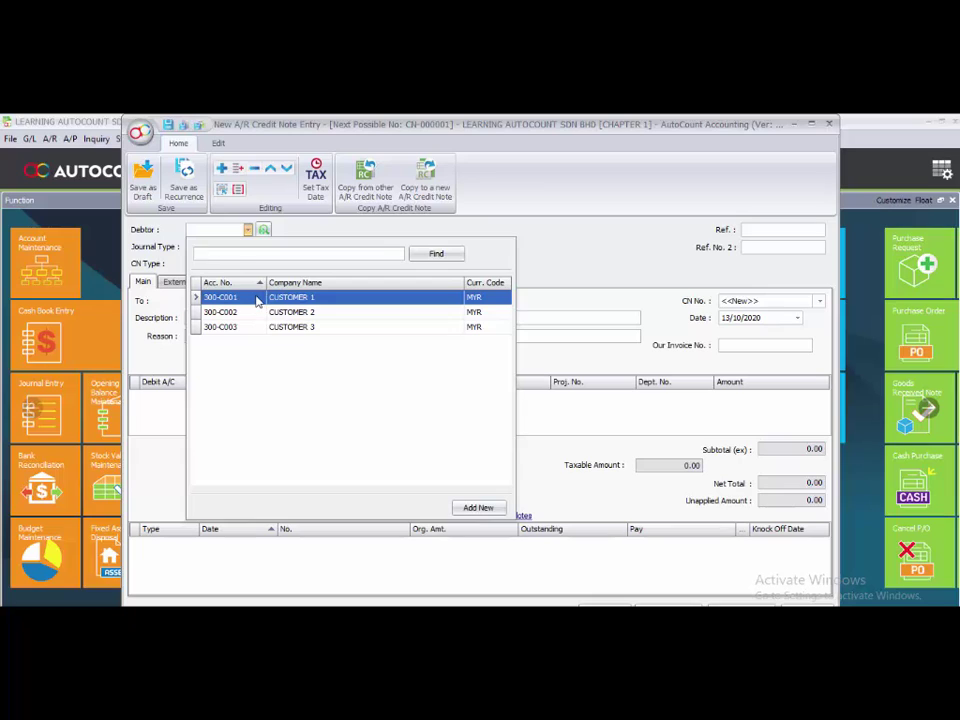
{"action": "left_click", "coordinate": [257, 300]}
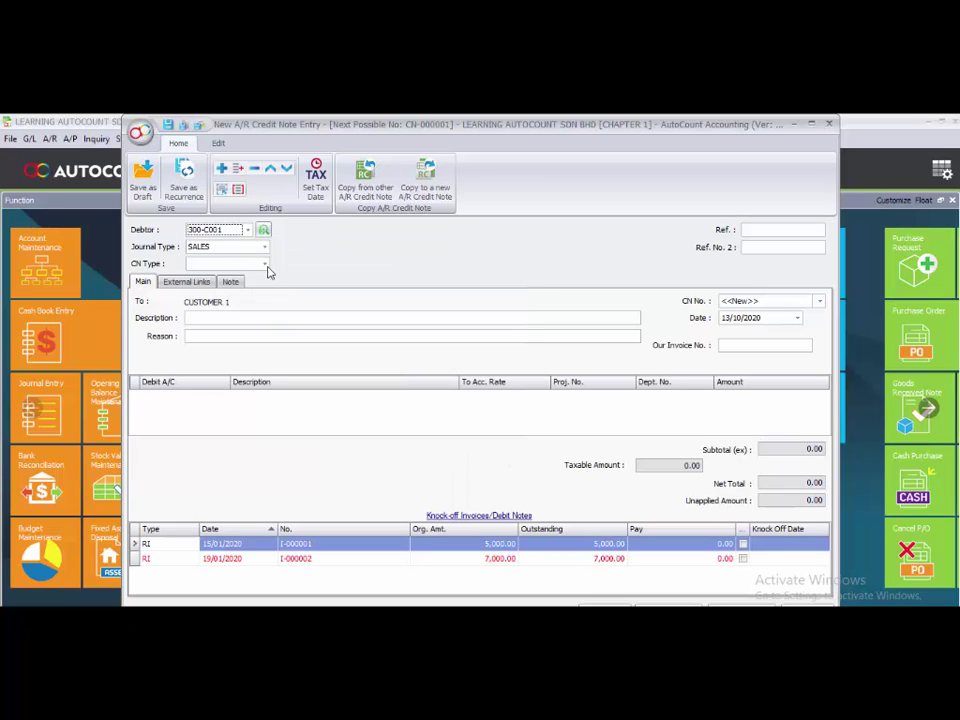
{"action": "left_click", "coordinate": [265, 264]}
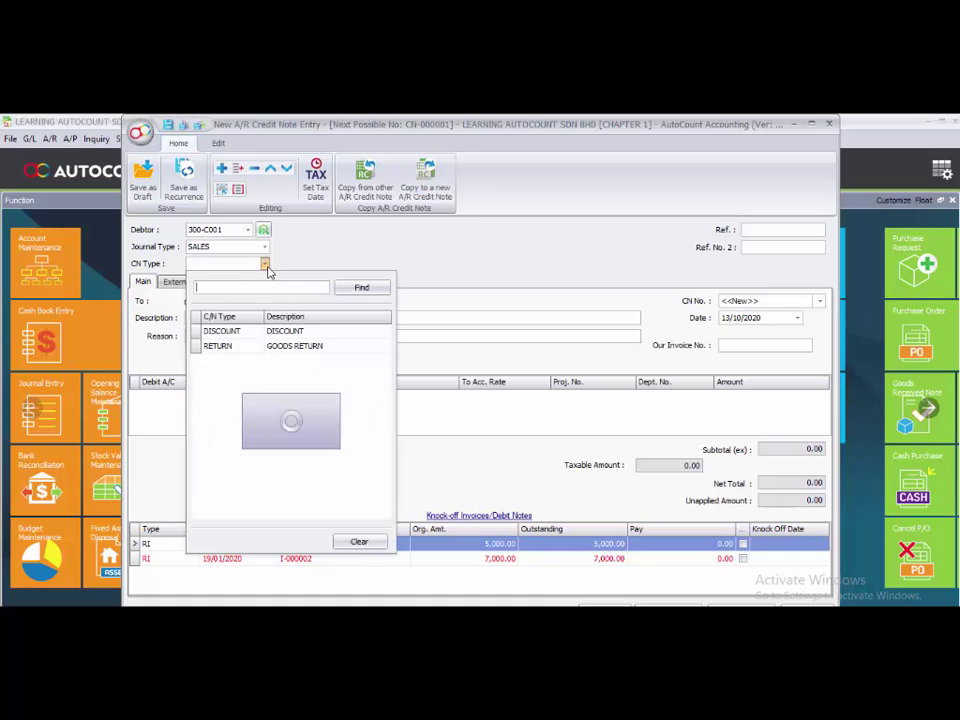
{"action": "left_click", "coordinate": [244, 349]}
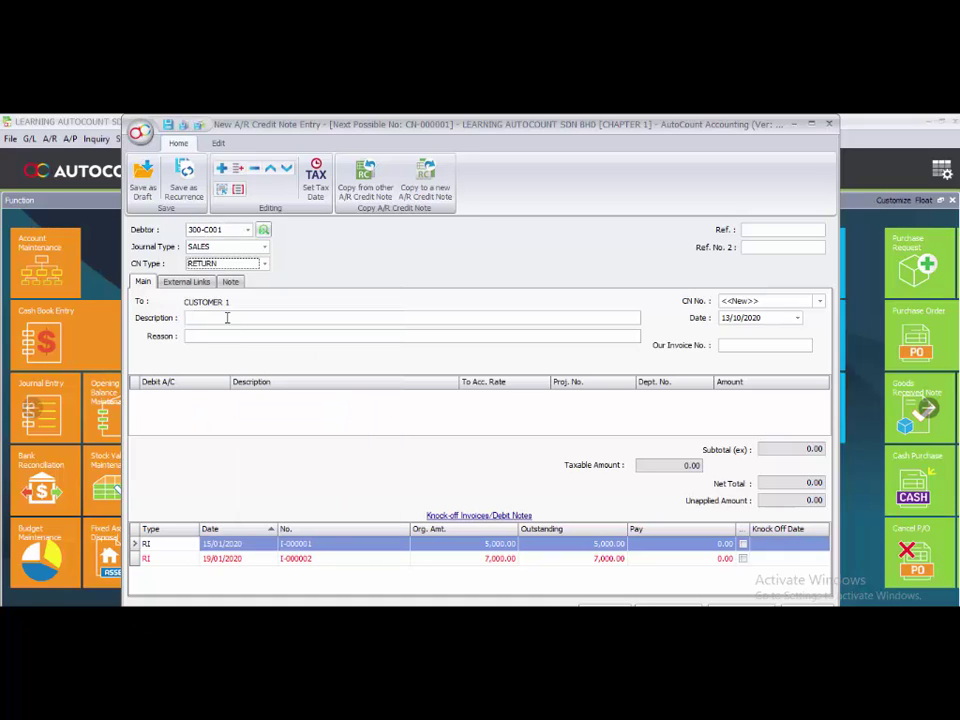
Enter SPOILT ITEM as the credit note's description and reason, and set its date to 20/01/2020.
{"action": "left_click", "coordinate": [227, 317]}
{"action": "type", "text": "SPOILT ITEM"}
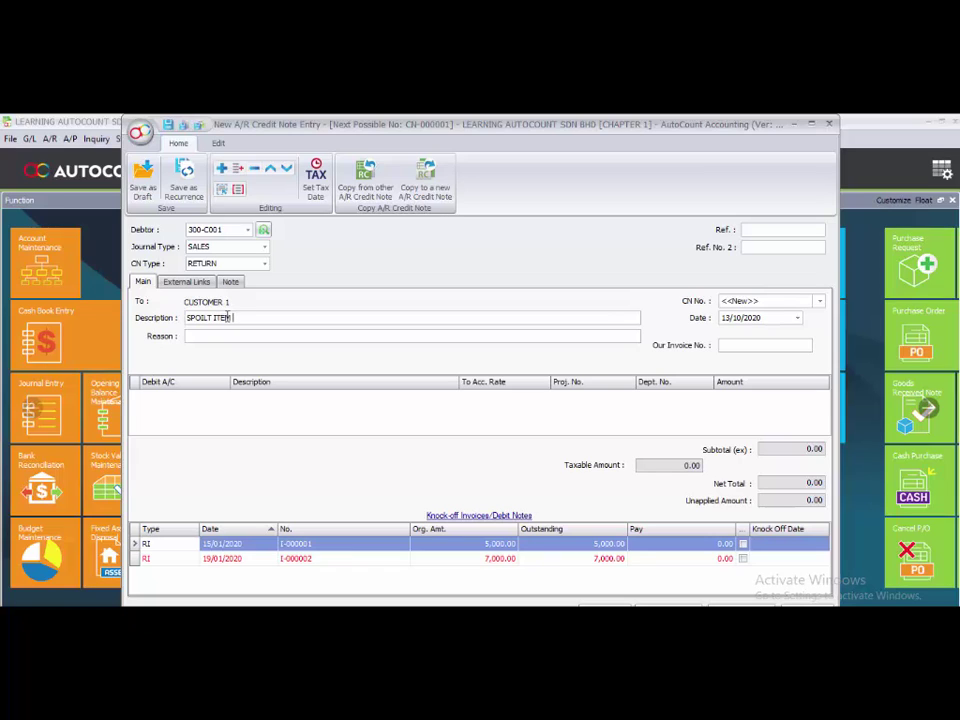
{"action": "left_click", "coordinate": [228, 337]}
{"action": "type", "text": "SPOILT ITEM"}
{"action": "left_click", "coordinate": [726, 318]}
{"action": "type", "text": "2001"}
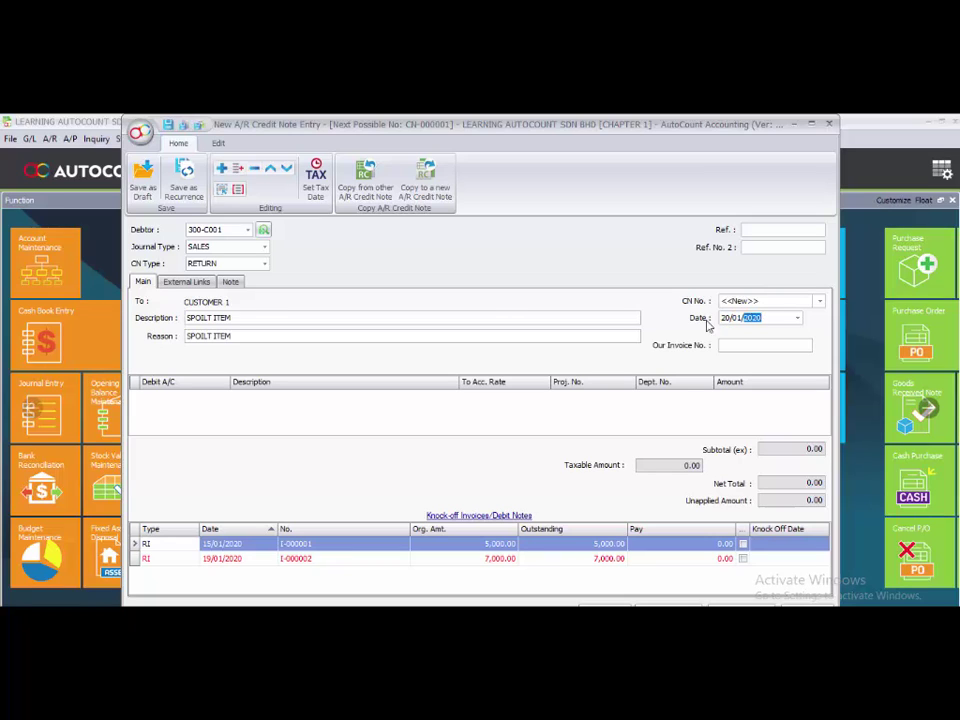
Add a detail line to the credit note and assign it the SALES RETURN debit account.
{"action": "left_click", "coordinate": [222, 172]}
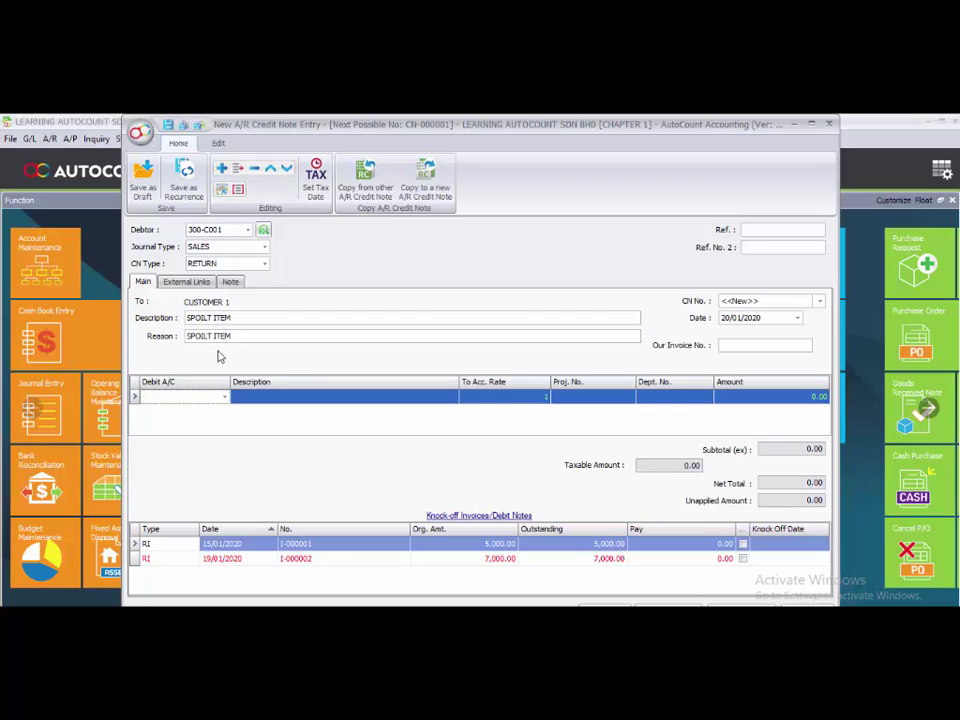
{"action": "left_click", "coordinate": [226, 398]}
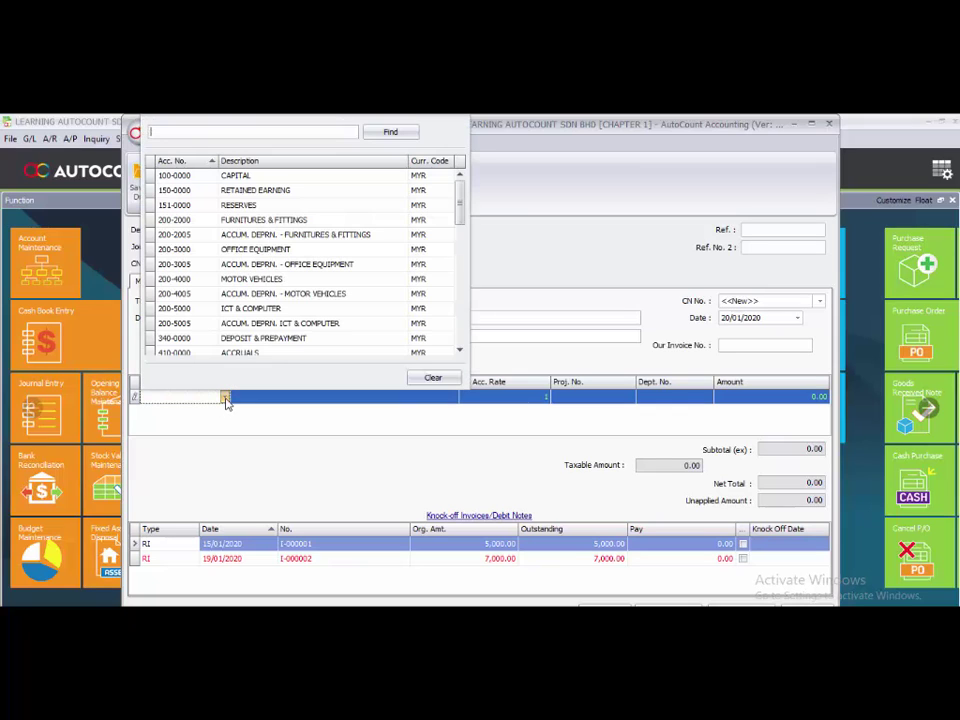
{"action": "type", "text": "510"}
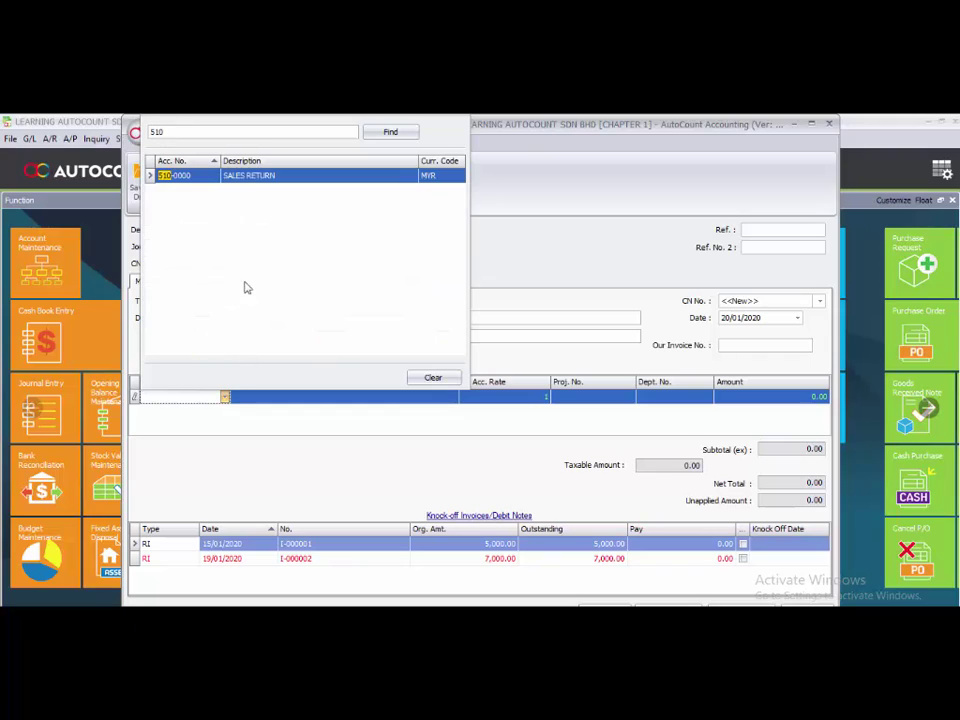
{"action": "double_click", "coordinate": [255, 178]}
Replace the credit note line's description with ITEM 1236 and set its amount to 100.00.
{"action": "left_click", "coordinate": [290, 398]}
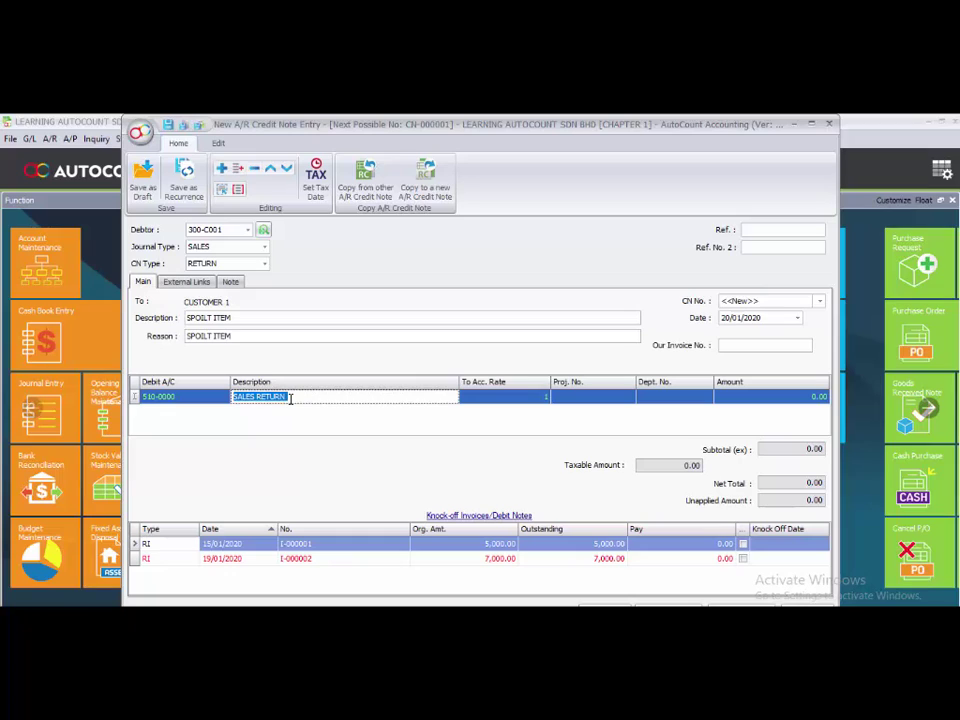
{"action": "type", "text": "D"}
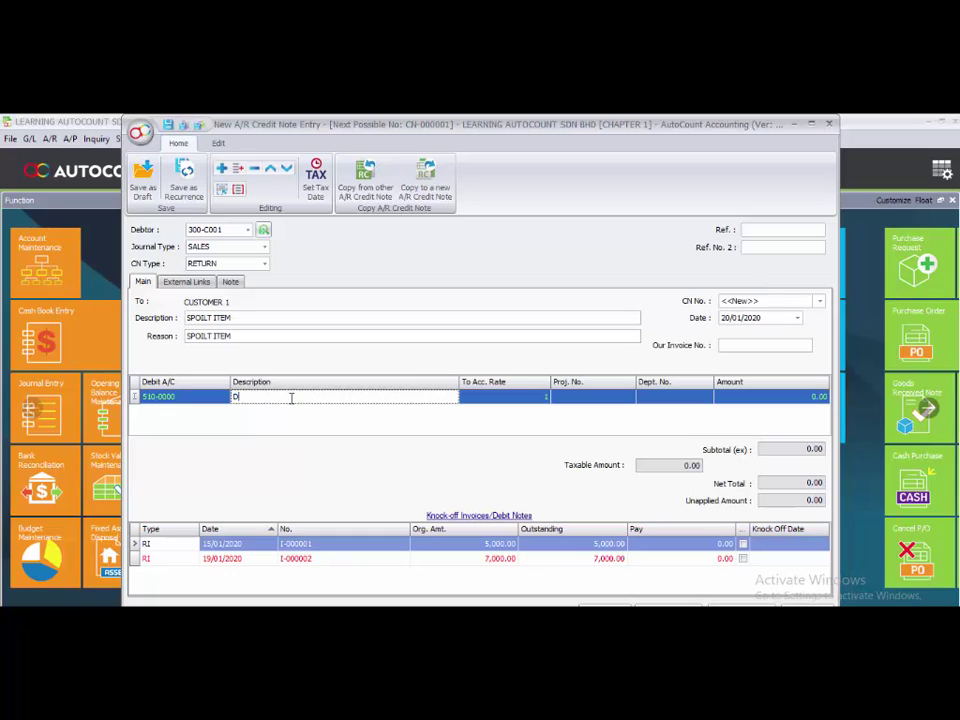
{"action": "key", "text": "BackSpace"}
{"action": "type", "text": "ITEM 1236"}
{"action": "left_click", "coordinate": [365, 427]}
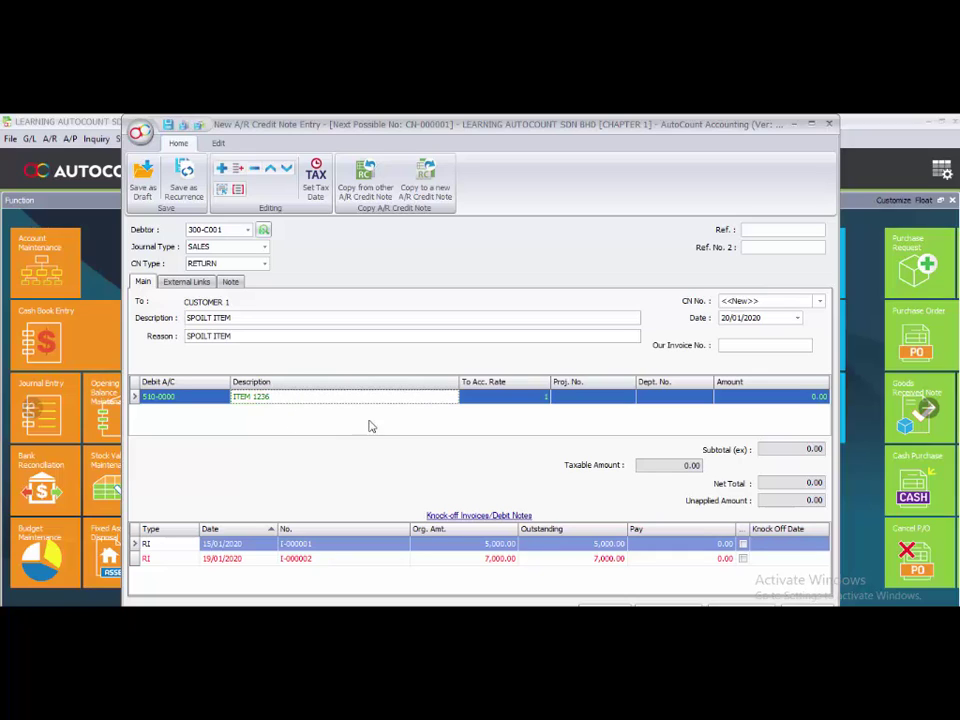
{"action": "left_click", "coordinate": [776, 399]}
{"action": "type", "text": "10"}
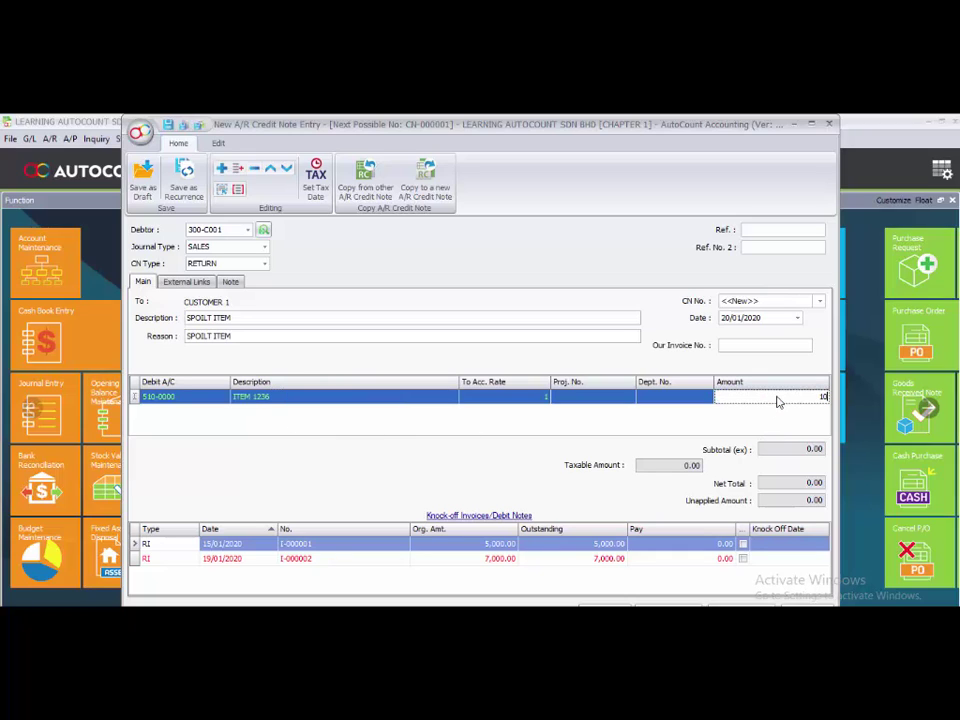
{"action": "type", "text": "0"}
{"action": "left_click", "coordinate": [746, 423]}
Knock off the credit note against the 19/01/2020 invoice and save the credit note.
{"action": "left_click", "coordinate": [291, 559]}
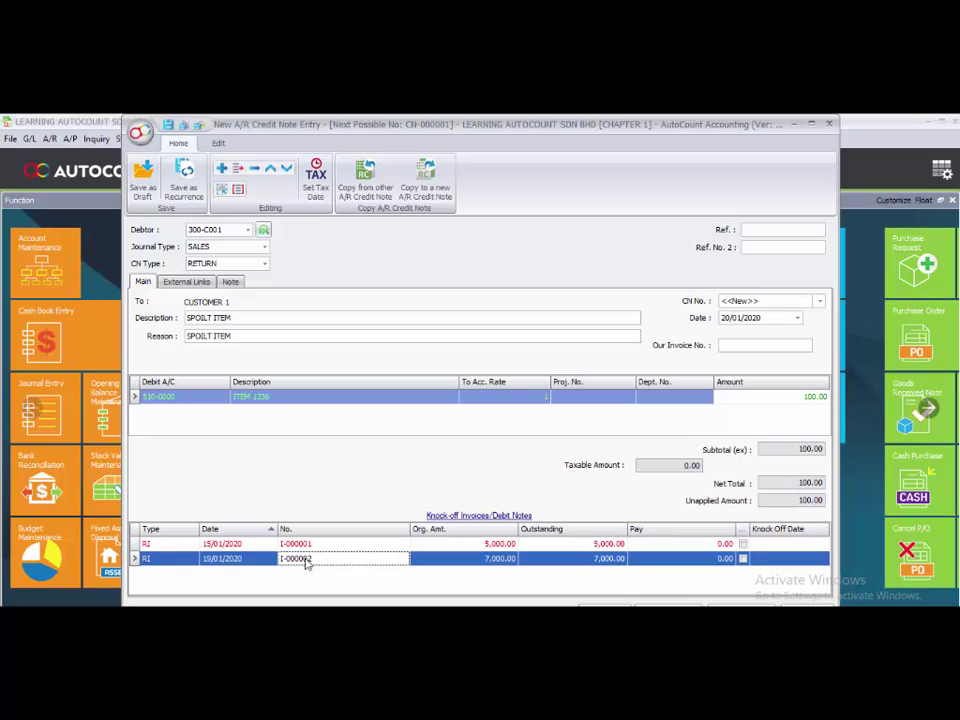
{"action": "left_click", "coordinate": [743, 559]}
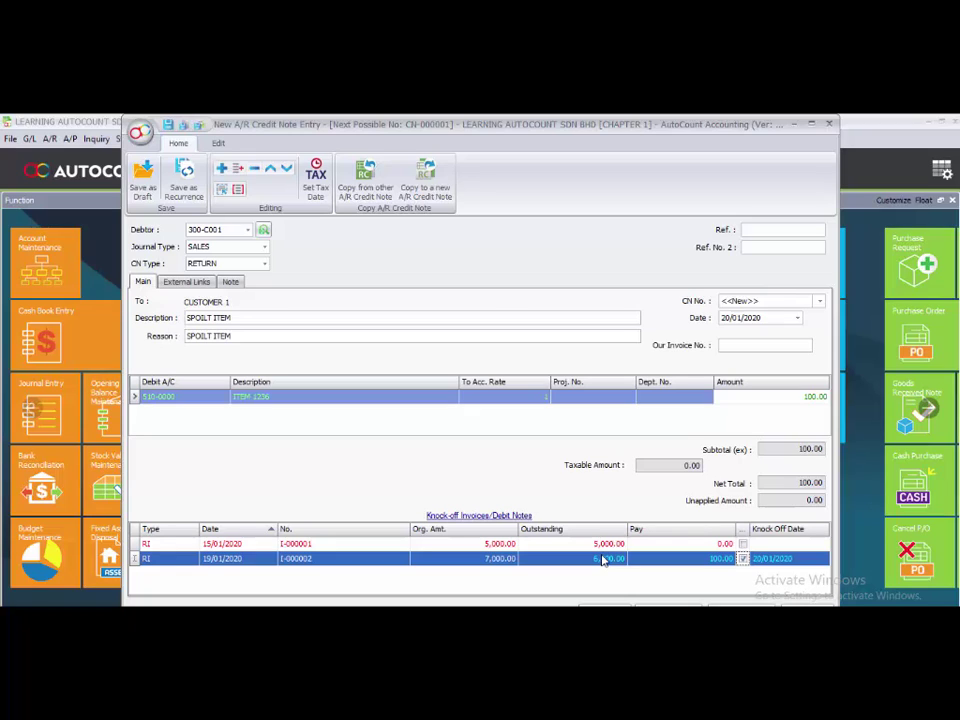
{"action": "left_click", "coordinate": [604, 606]}
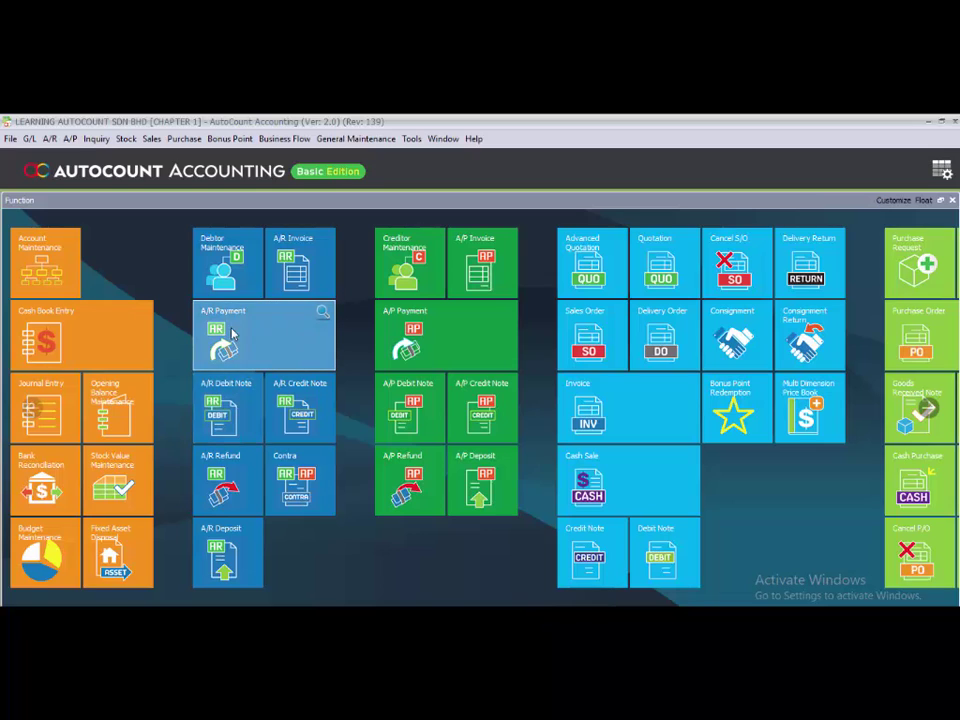
Create a new A/R payment receipt with CUSTOMER 1 as the debtor.
{"action": "left_click", "coordinate": [265, 337]}
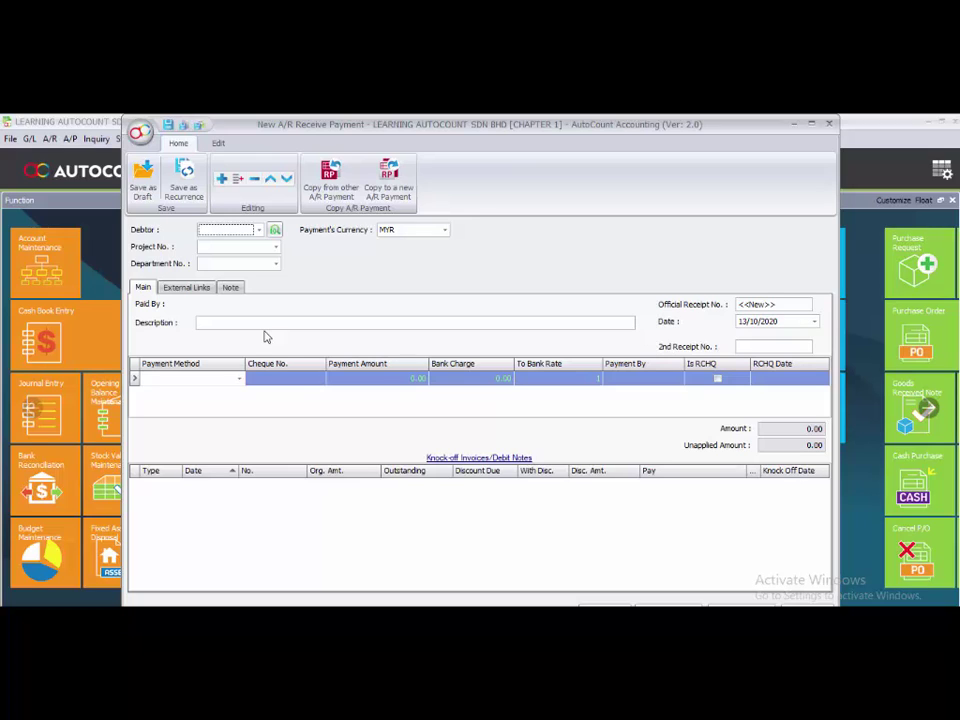
{"action": "left_click", "coordinate": [259, 231]}
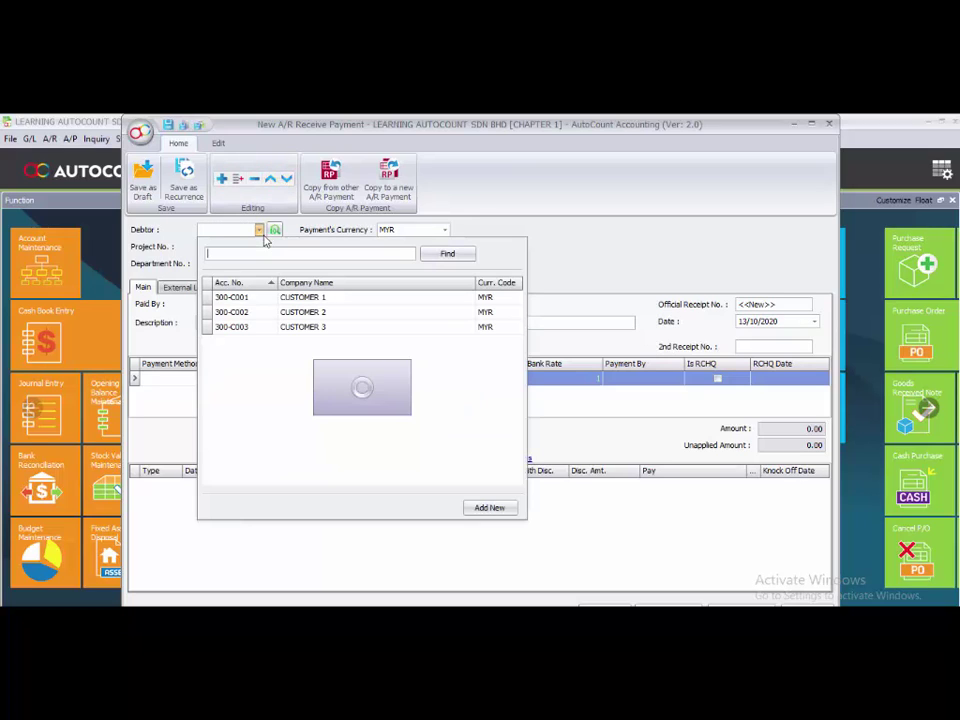
{"action": "left_click", "coordinate": [274, 299]}
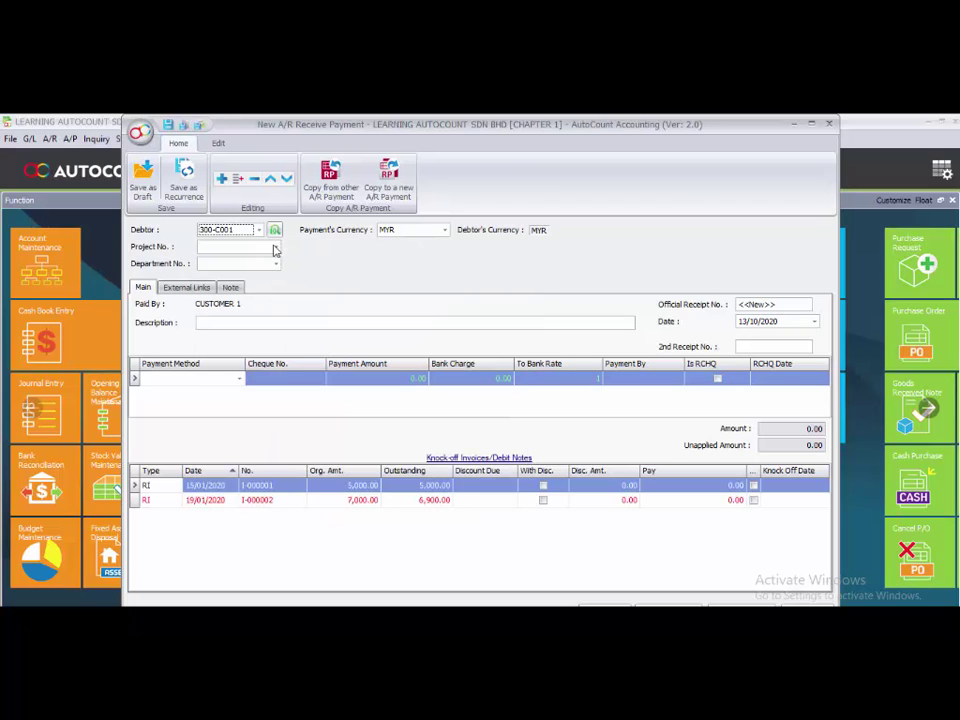
{"action": "left_click", "coordinate": [240, 306]}
{"action": "type", "text": "1"}
Enter PAYMENT ON ACCOUNT as the receipt's description and set its date to 18/01/2020.
{"action": "left_click", "coordinate": [240, 324]}
{"action": "type", "text": "PAYMENT ON A"}
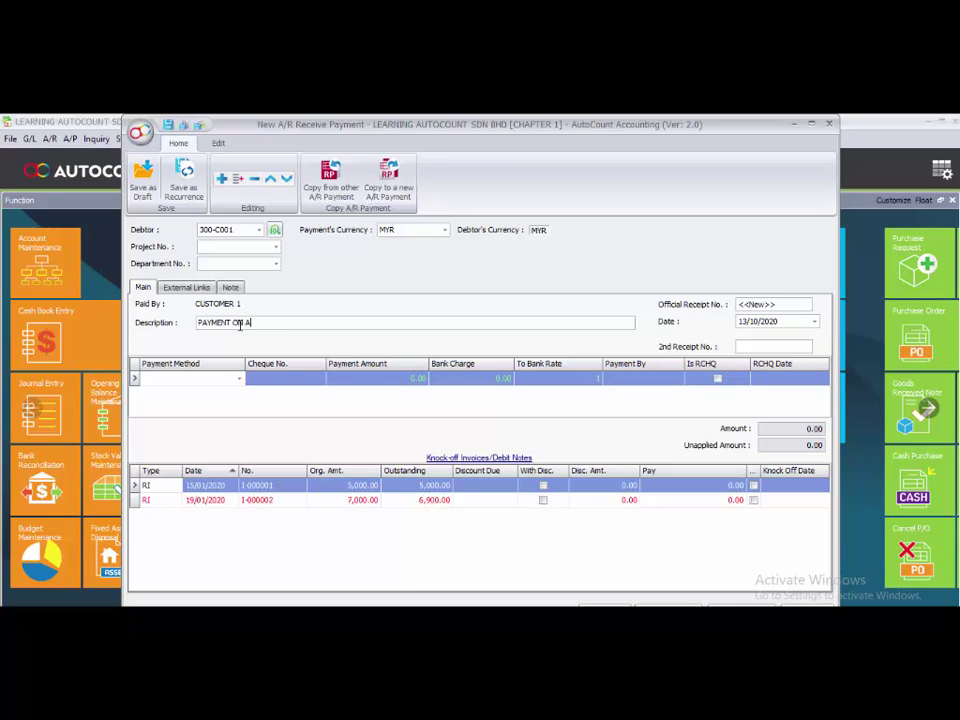
{"action": "type", "text": "CCOUNT"}
{"action": "left_click", "coordinate": [744, 321]}
{"action": "type", "text": "18/01"}
Fill in the payment line with method CIMB-KL, cheque number RHB 123456 and a payment amount of 2,000.00.
{"action": "left_click", "coordinate": [239, 378]}
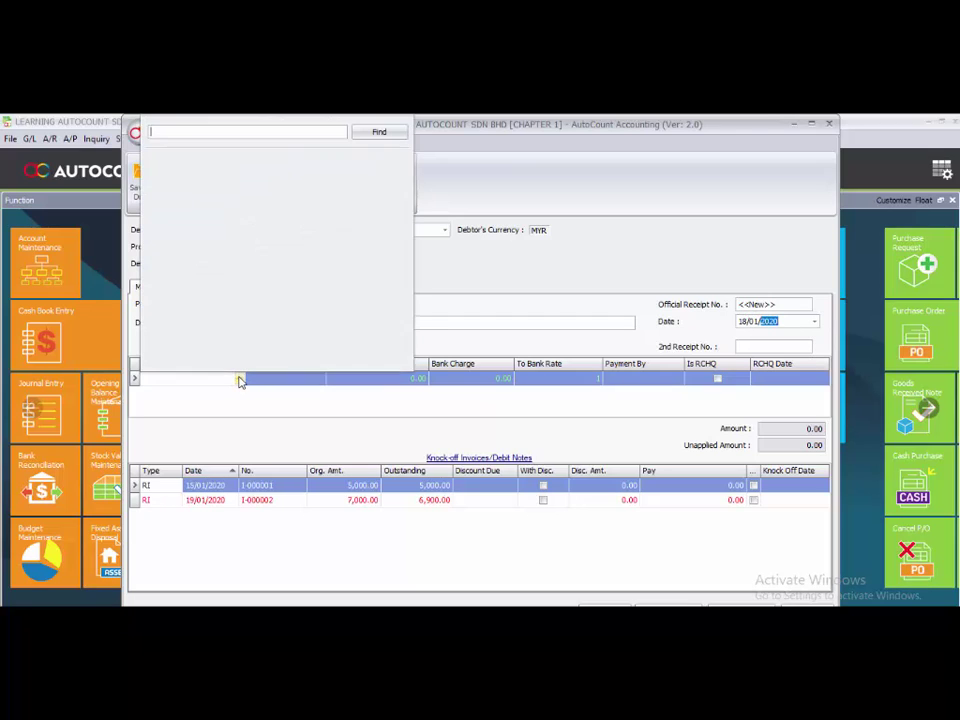
{"action": "left_click", "coordinate": [180, 189]}
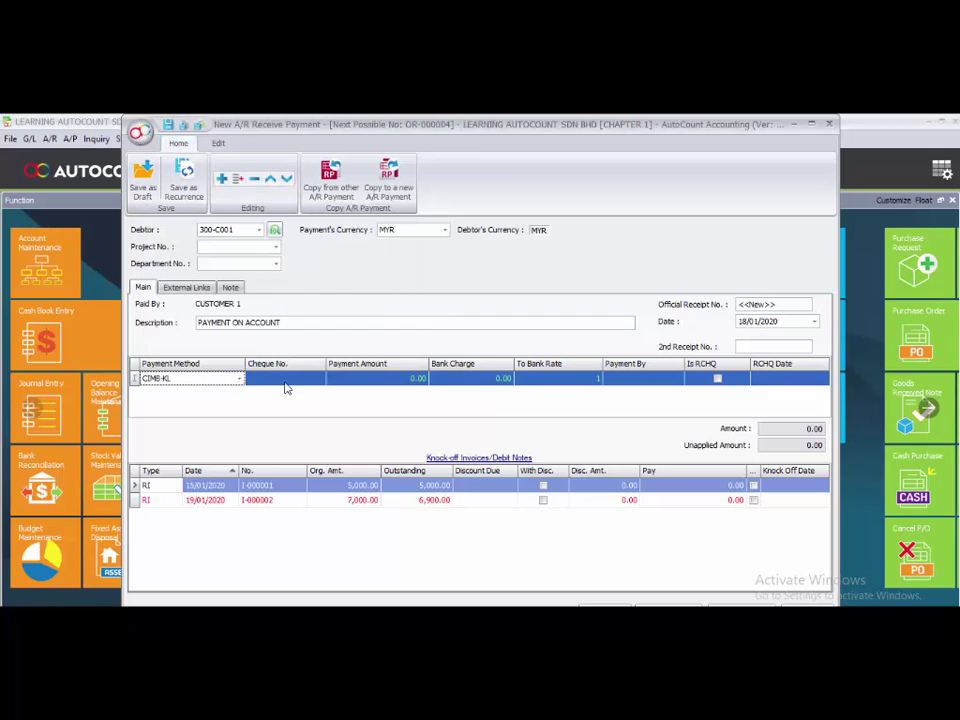
{"action": "left_click", "coordinate": [285, 382]}
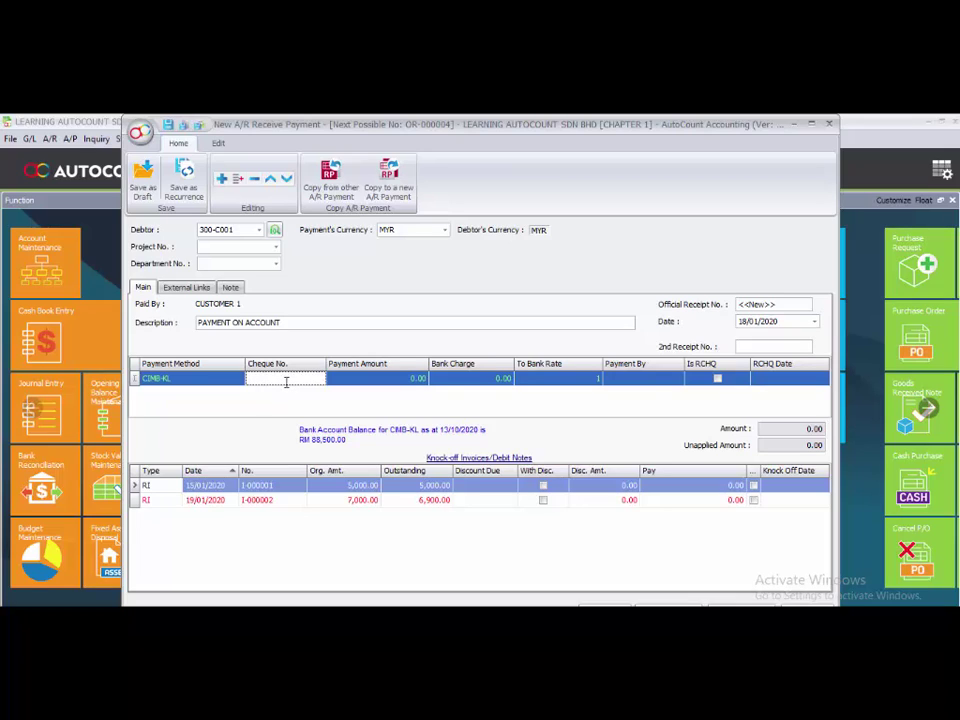
{"action": "type", "text": "RHB 123456"}
{"action": "left_click", "coordinate": [382, 380]}
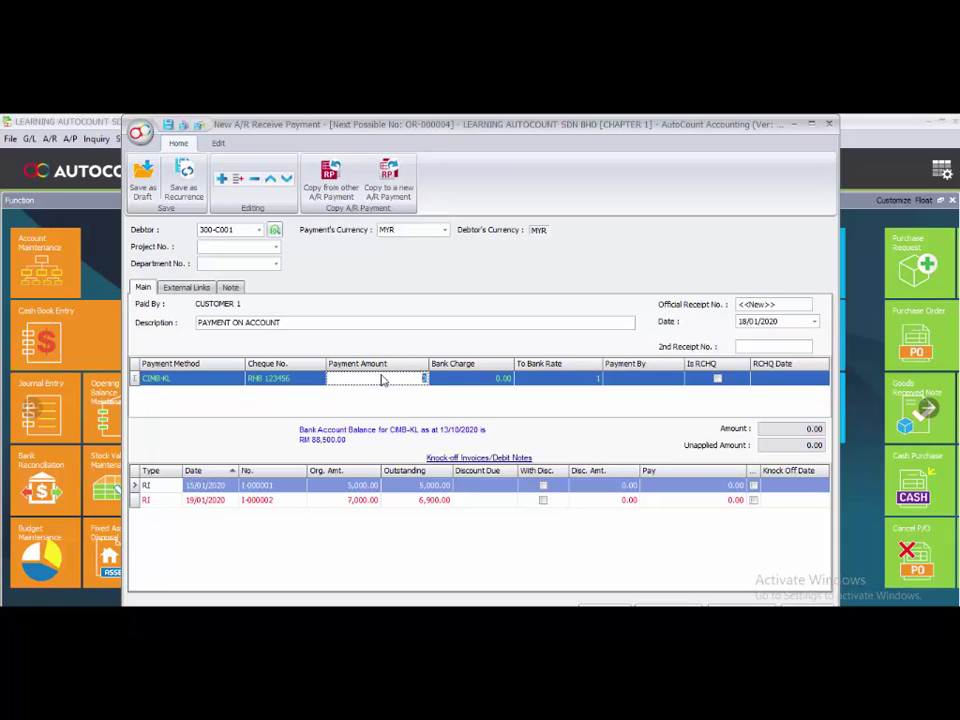
{"action": "type", "text": "2000"}
{"action": "key", "text": "Return"}
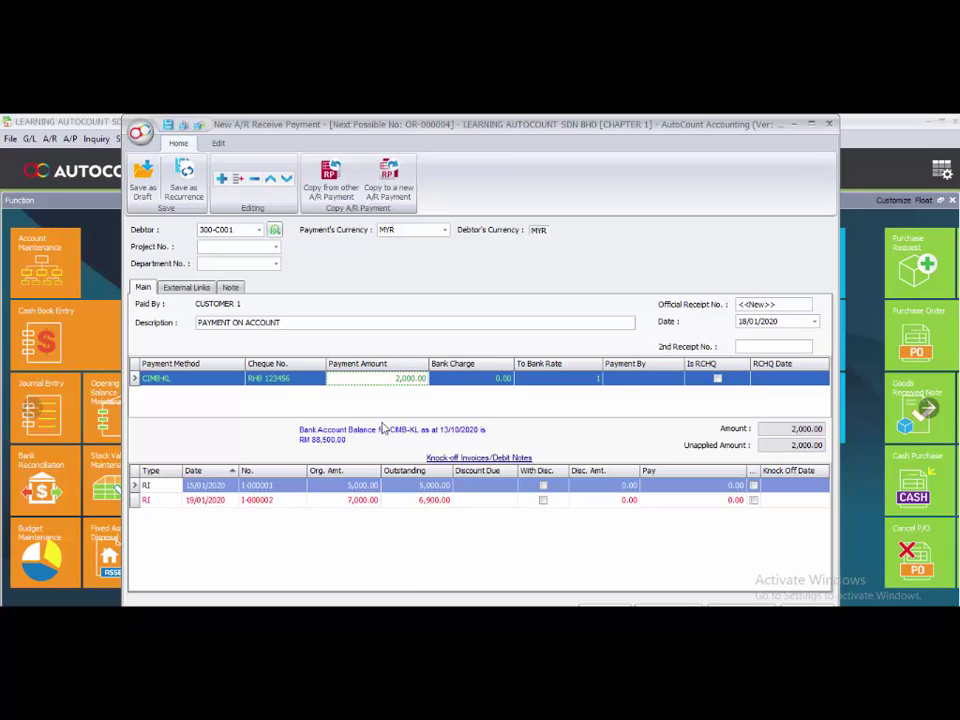
Knock off the payment against the 15/01/2020 invoice and save the receipt.
{"action": "left_click", "coordinate": [285, 488]}
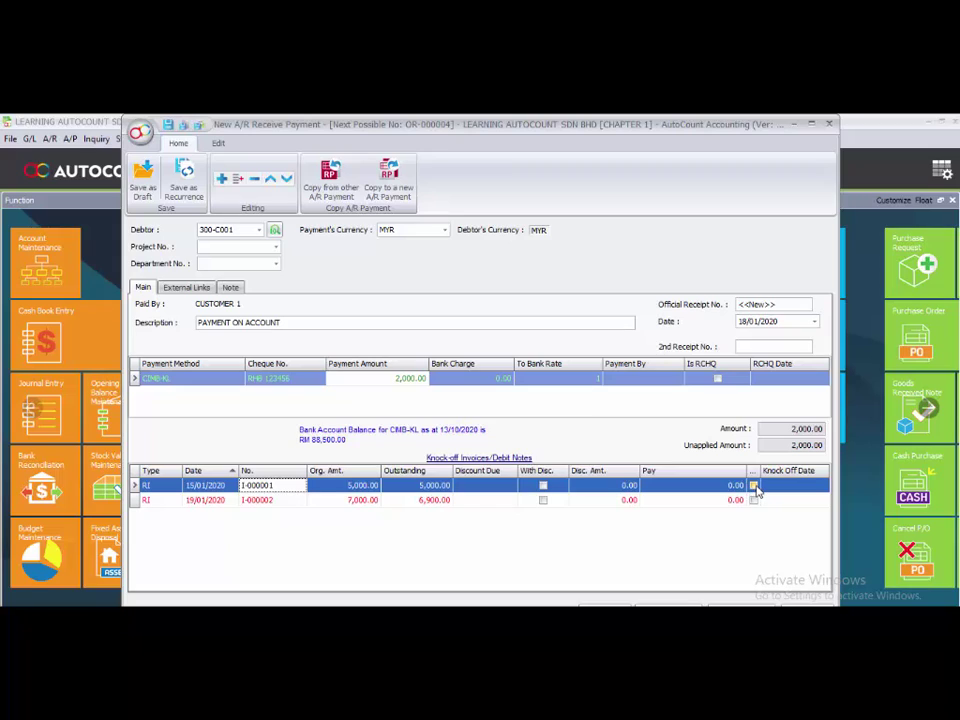
{"action": "left_click", "coordinate": [754, 487]}
{"action": "left_click", "coordinate": [754, 486]}
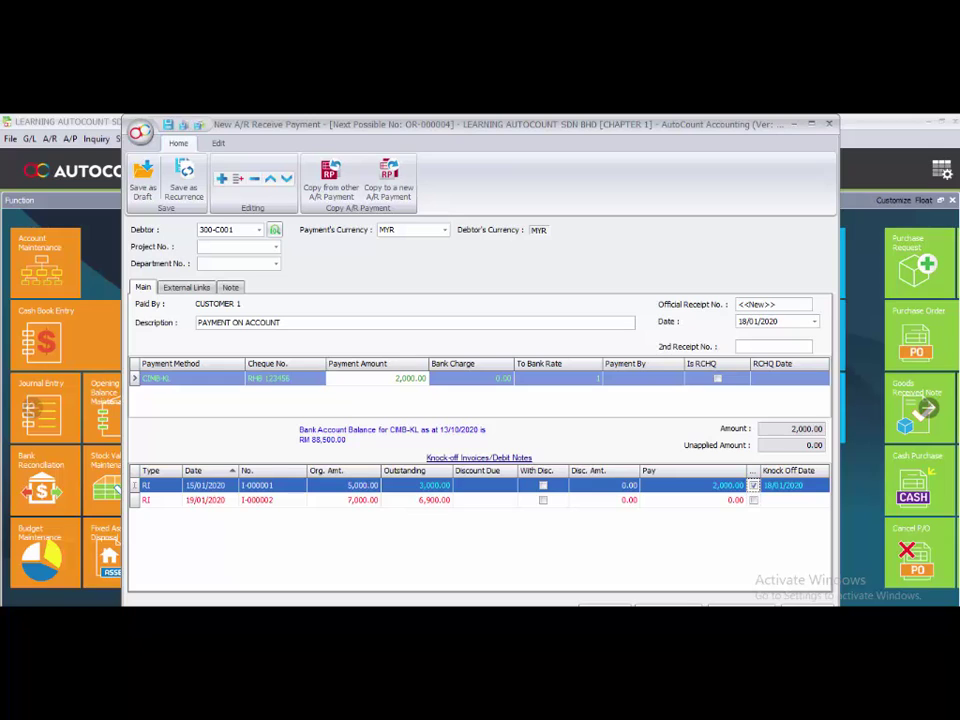
{"action": "left_click", "coordinate": [604, 607]}
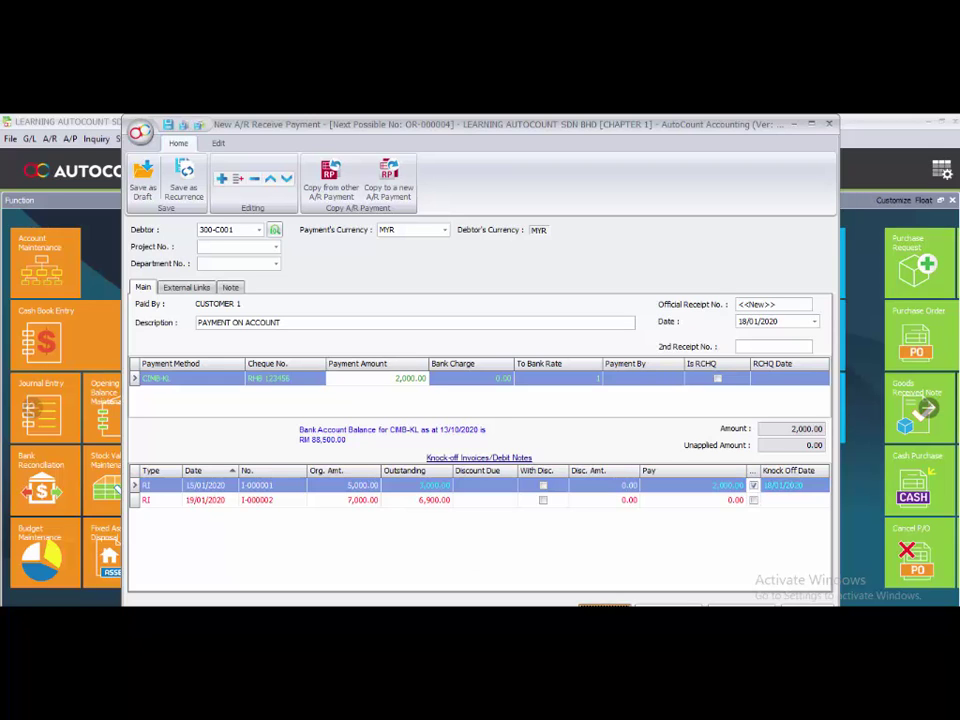